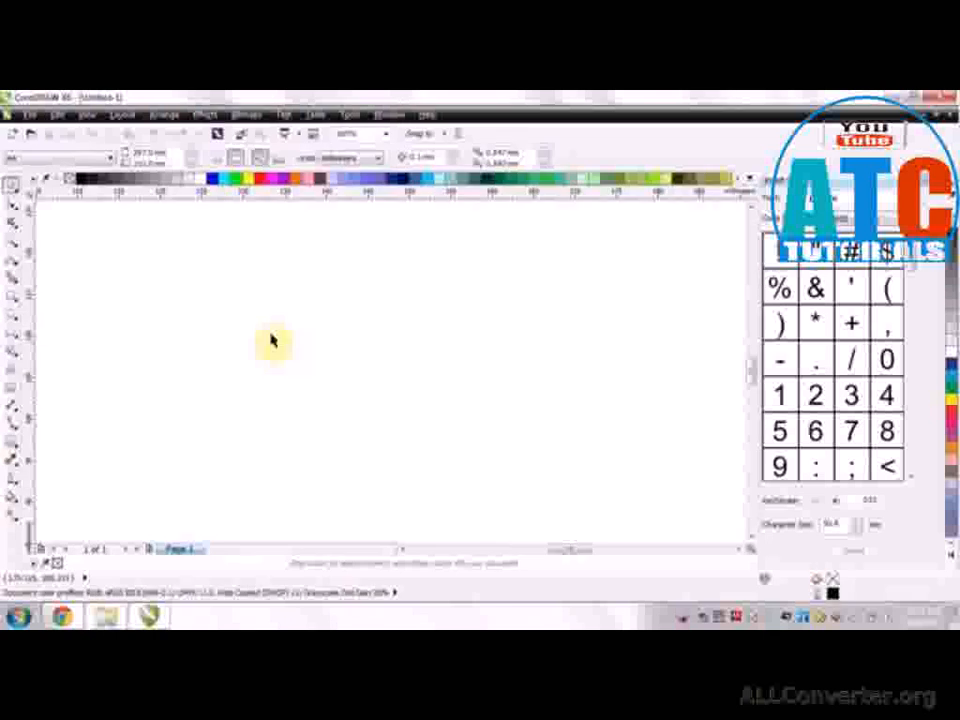
# Add the artistic text "SMK" on the page.
pyautogui.scroll(-3, 300, 358)
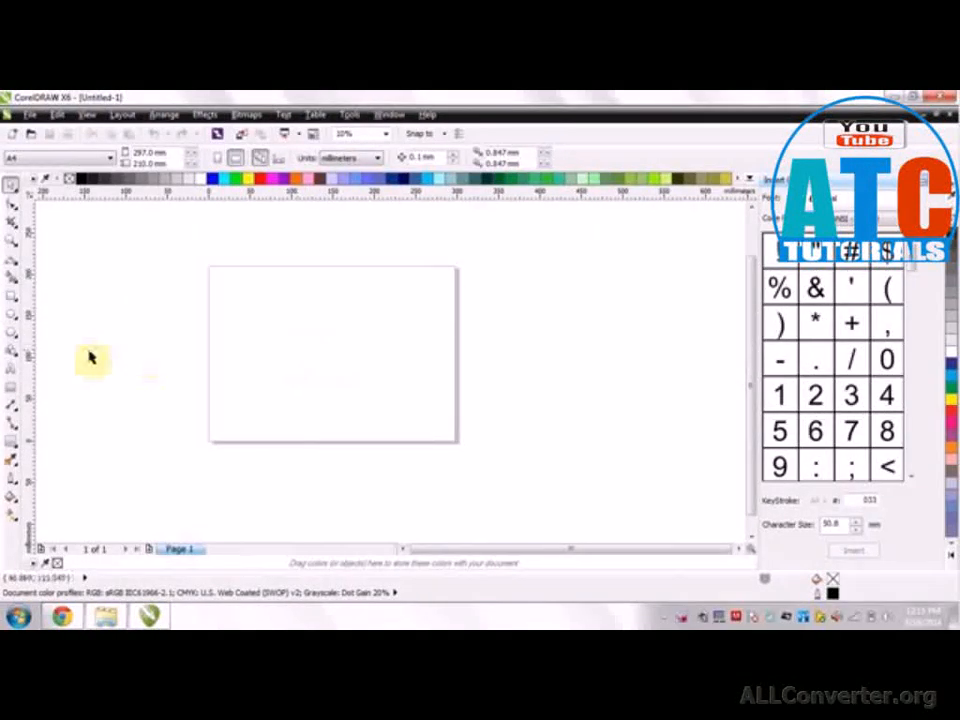
pyautogui.click(10, 368)
pyautogui.click(277, 347)
pyautogui.write('H')
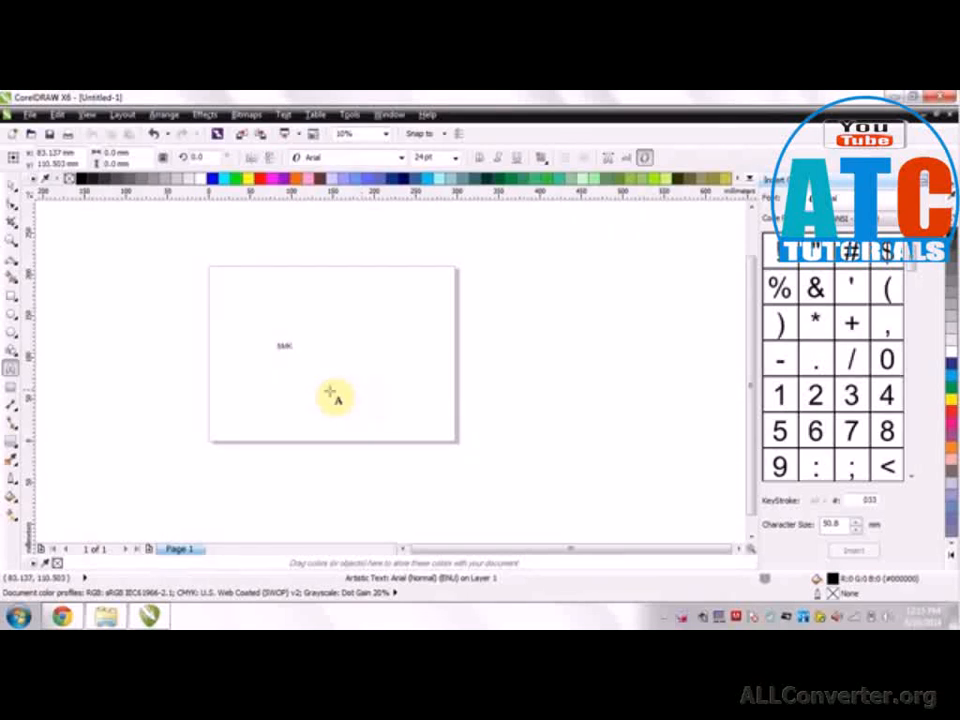
# Enlarge the SMK text and set its font size to 100 pt.
pyautogui.hotkey('ctrl', 'space')
pyautogui.moveTo(298, 339); pyautogui.dragTo(325, 327)
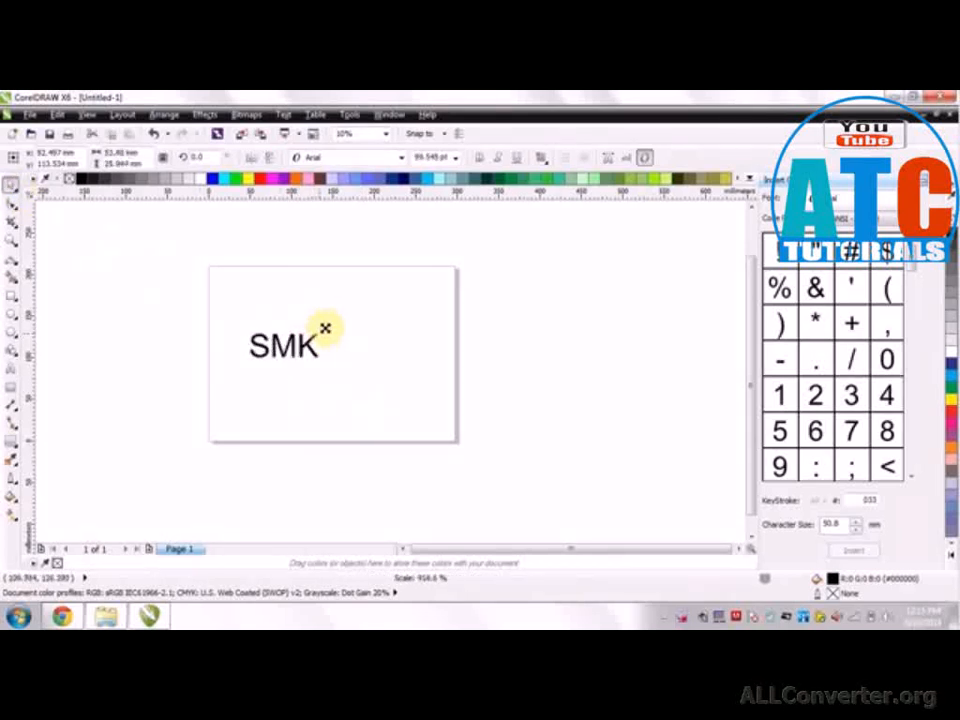
pyautogui.click(455, 157)
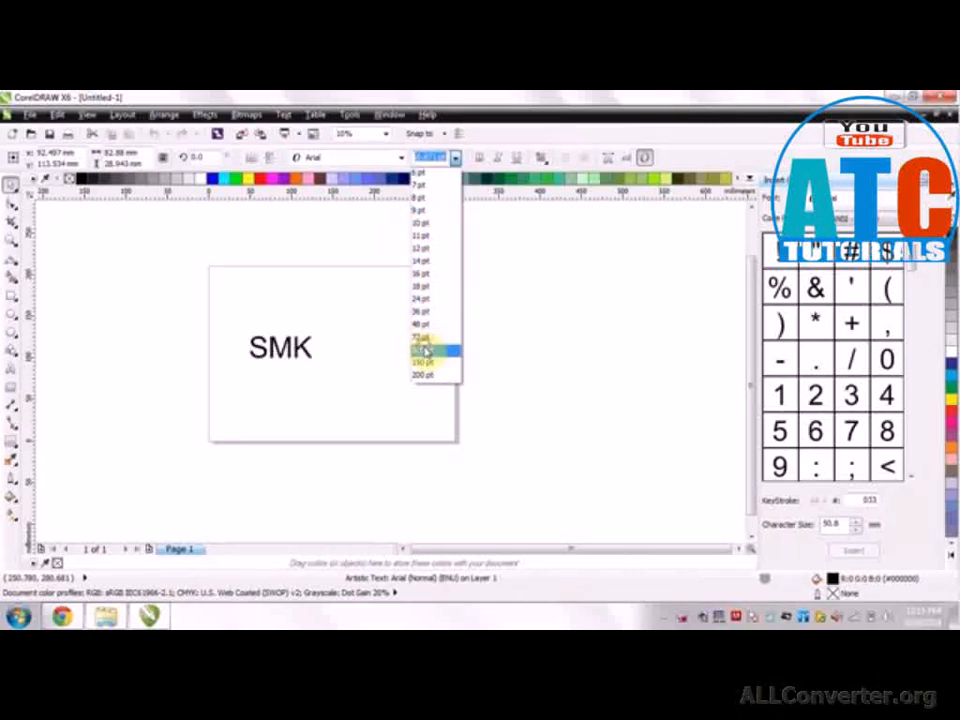
pyautogui.click(424, 350)
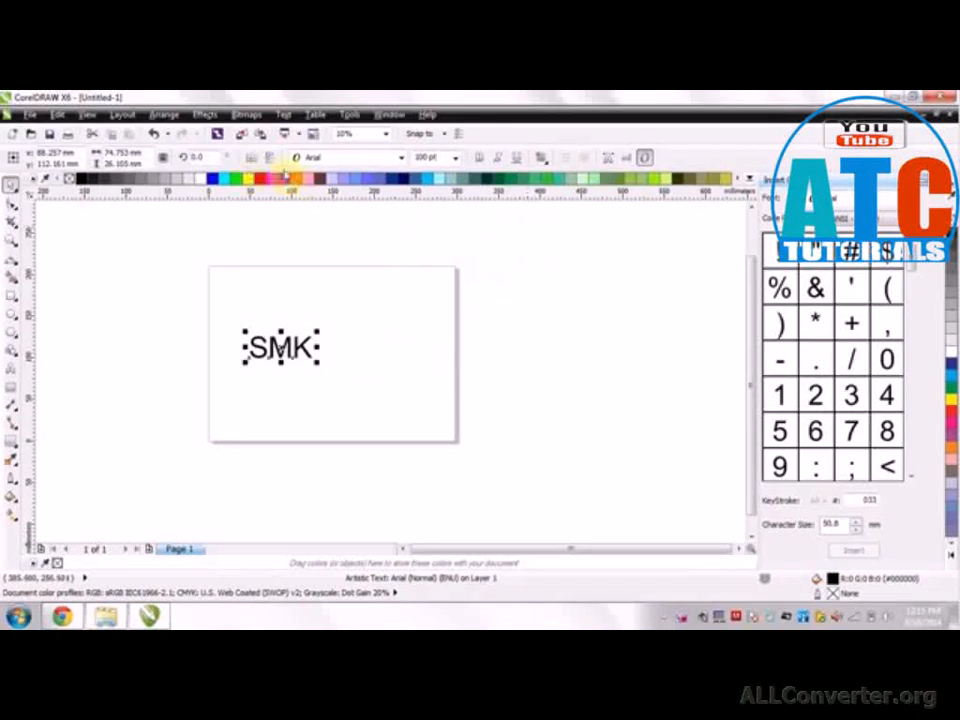
# Center the SMK text on the page and deselect it.
pyautogui.click(160, 115)
pyautogui.moveTo(245, 169)
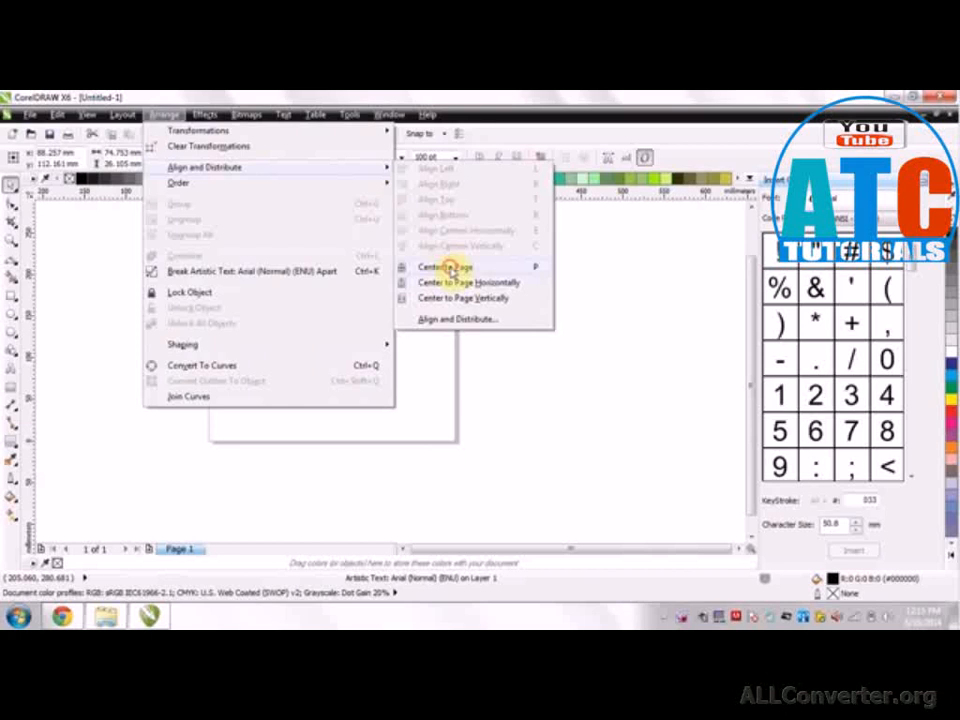
pyautogui.click(450, 270)
pyautogui.click(476, 358)
# Switch the document display to Enhanced view quality.
pyautogui.scroll(4, 325, 358)
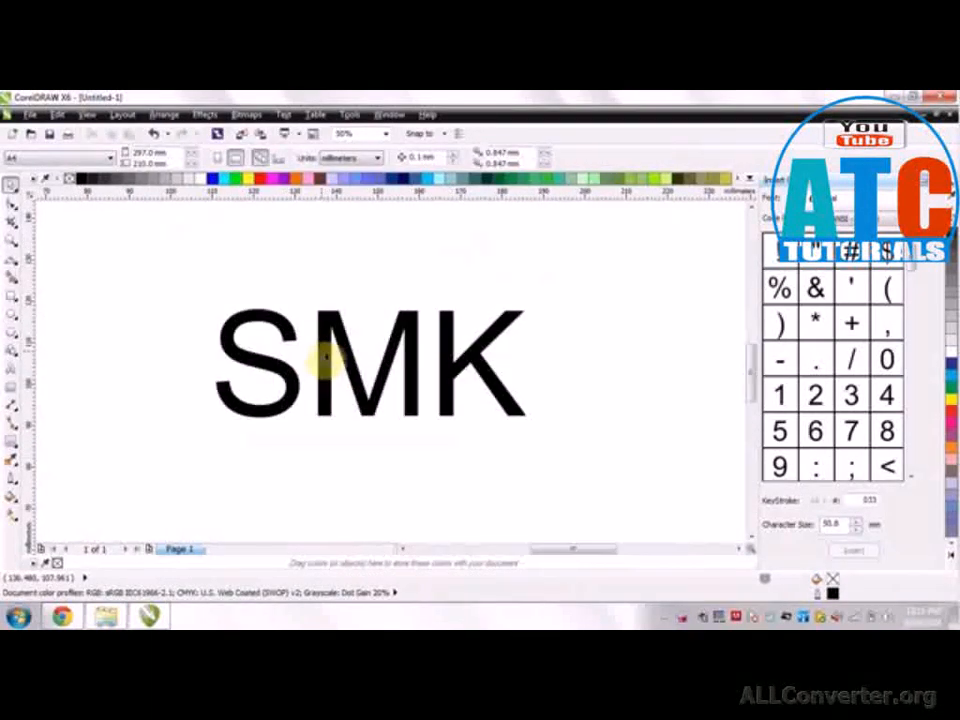
pyautogui.click(330, 360)
pyautogui.click(88, 115)
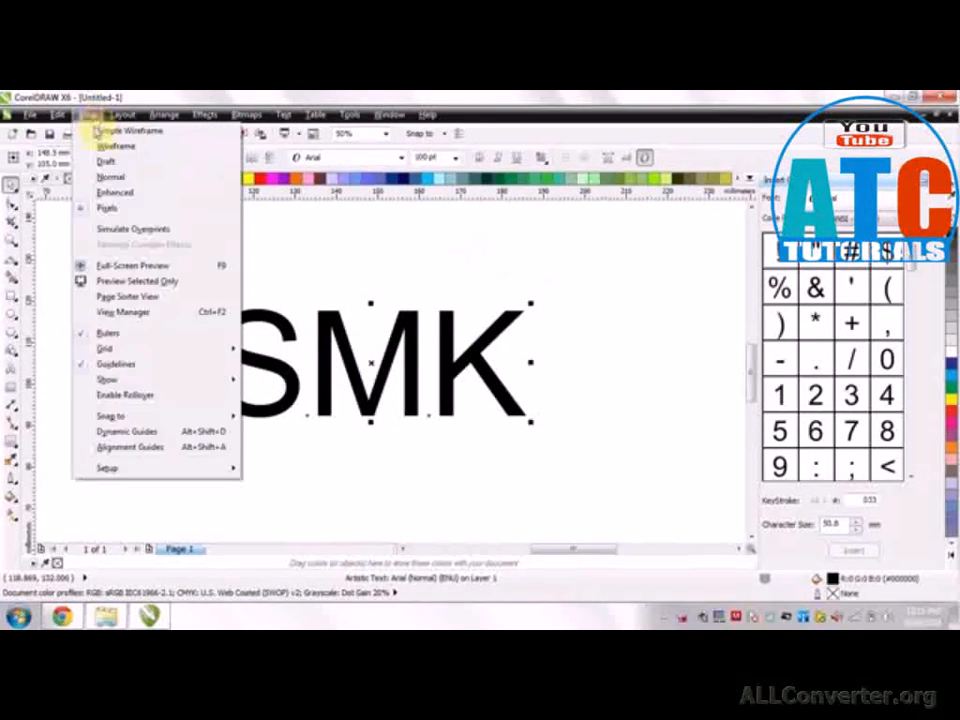
pyautogui.click(115, 193)
pyautogui.click(272, 258)
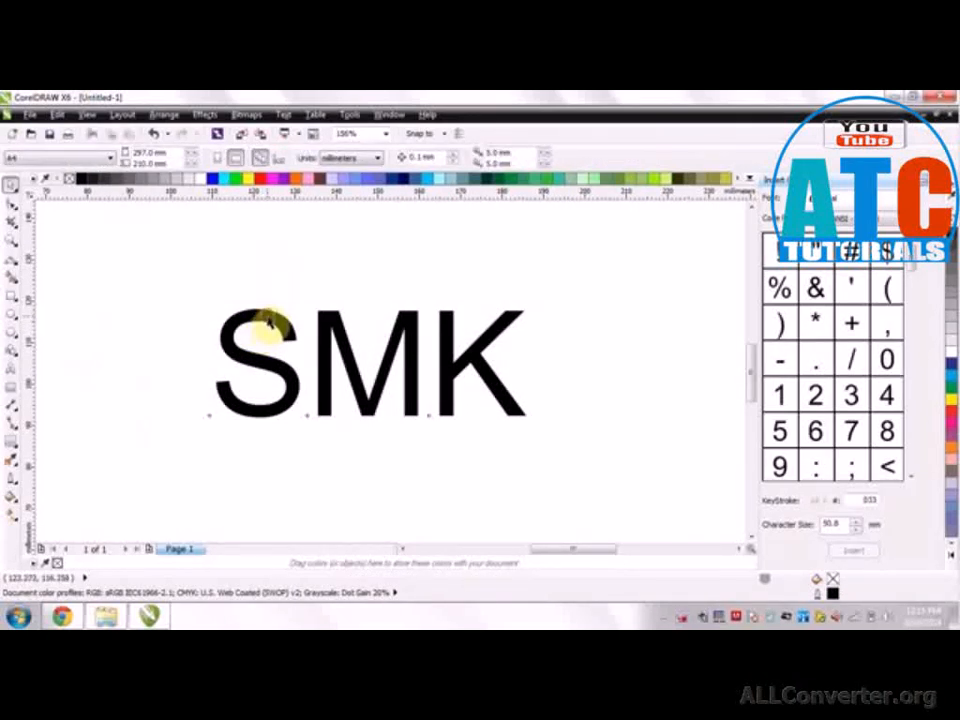
# Tighten the letter spacing of the SMK text to about 68 mm overall width and make the text bold.
pyautogui.click(268, 323)
pyautogui.scroll(3, 265, 315)
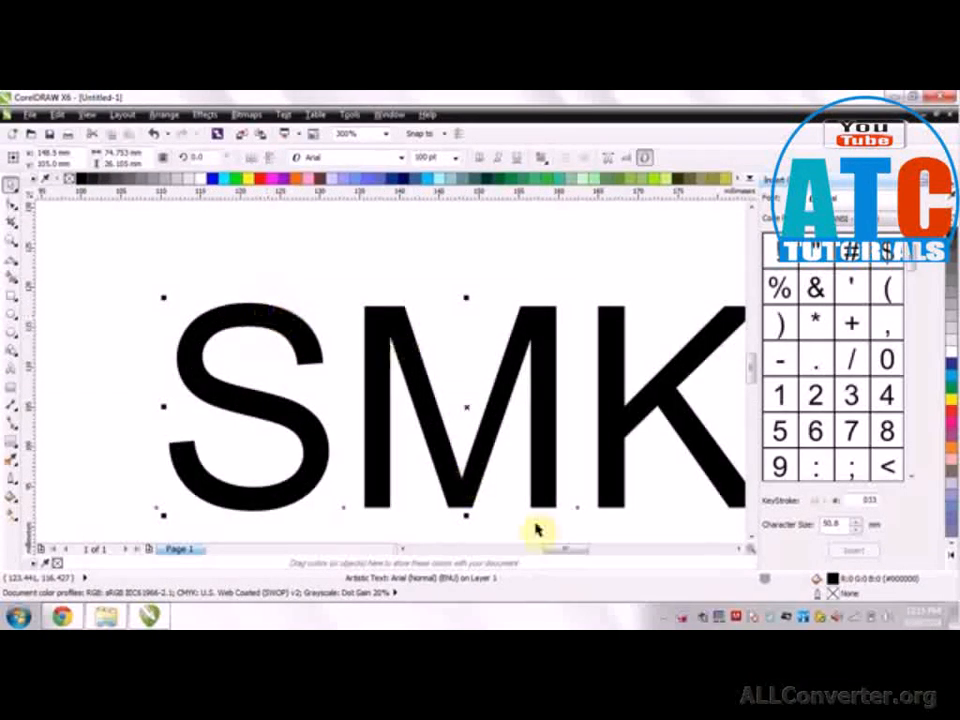
pyautogui.scroll(-3, 560, 505)
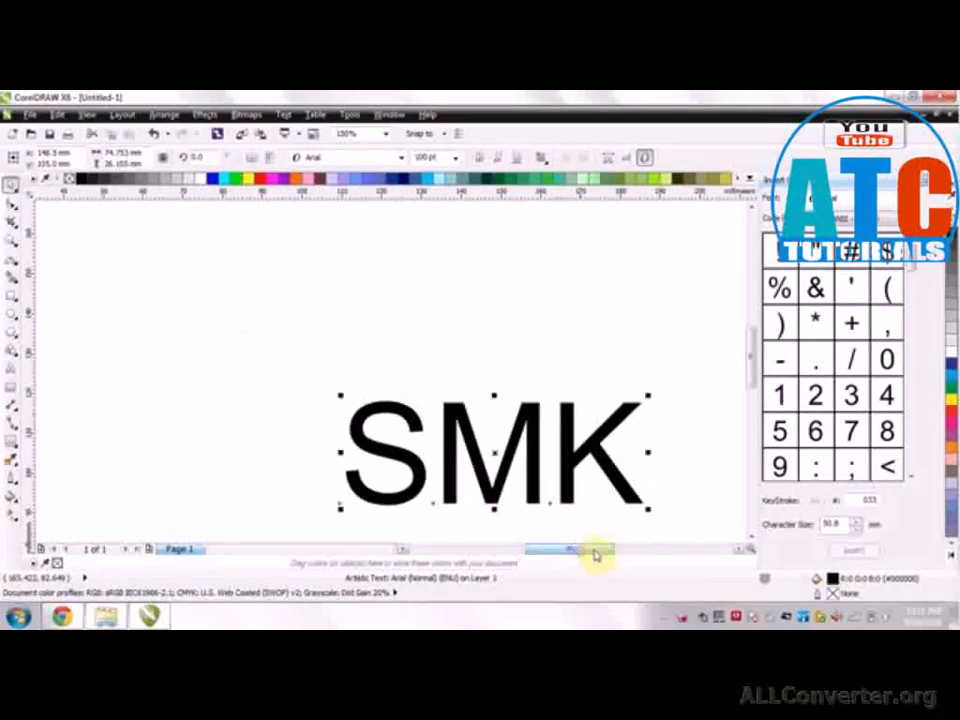
pyautogui.scroll(2, 540, 515)
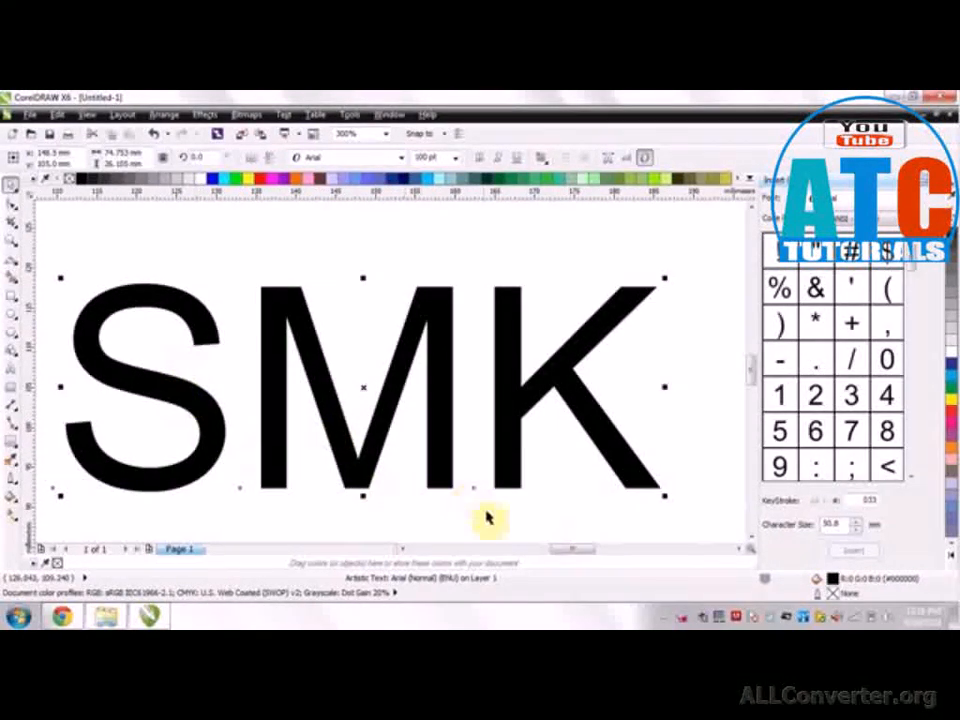
pyautogui.hscroll(-2, 564, 553)
pyautogui.hscroll(3, 563, 555)
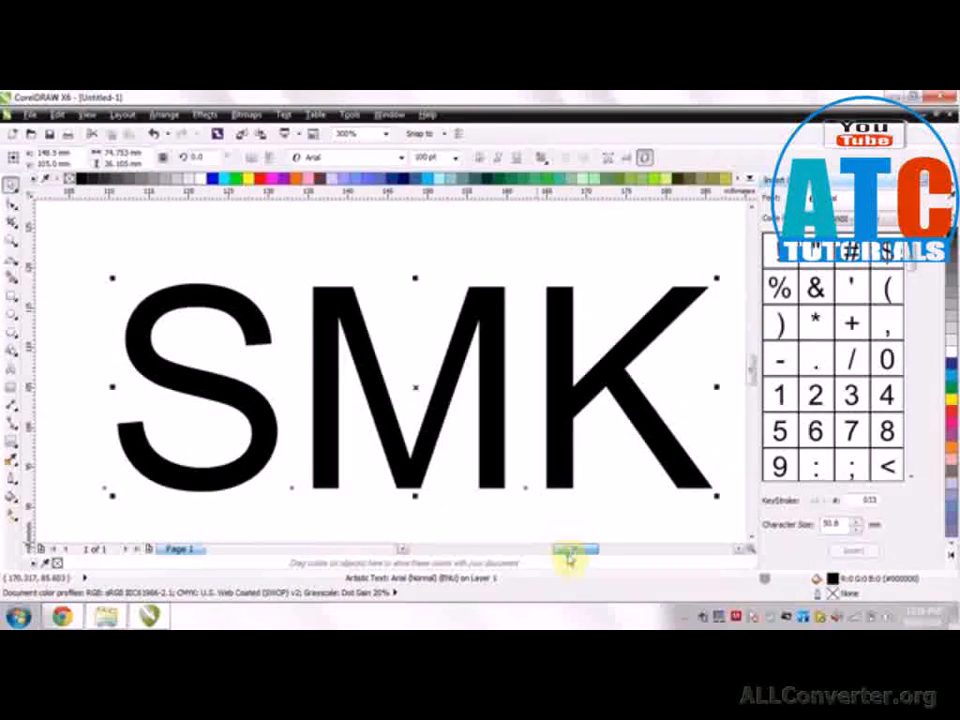
pyautogui.click(12, 205)
pyautogui.moveTo(718, 500); pyautogui.dragTo(658, 495)
pyautogui.click(13, 187)
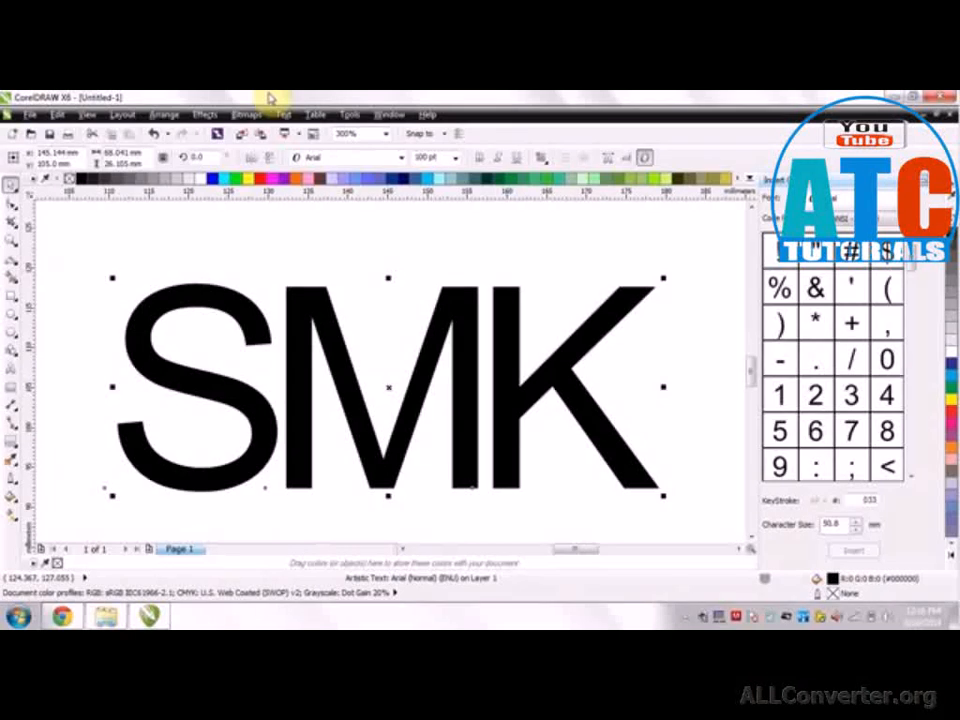
pyautogui.click(481, 157)
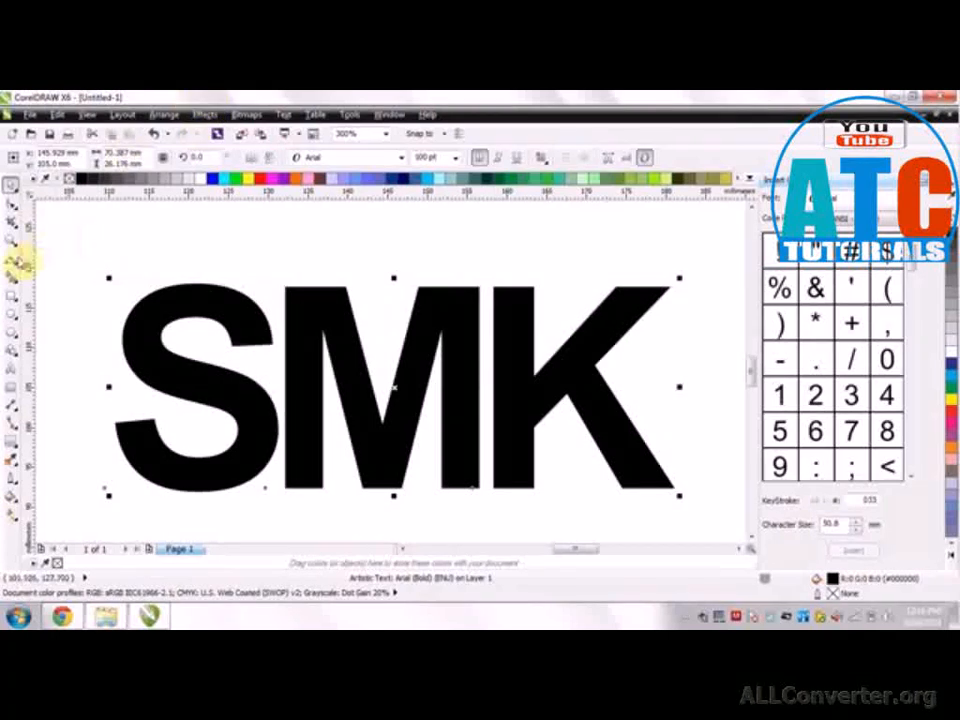
# Place vertical guidelines at both ends of the text and a horizontal one through its middle, and enable Snap to Guidelines.
pyautogui.moveTo(35, 330); pyautogui.dragTo(677, 490)
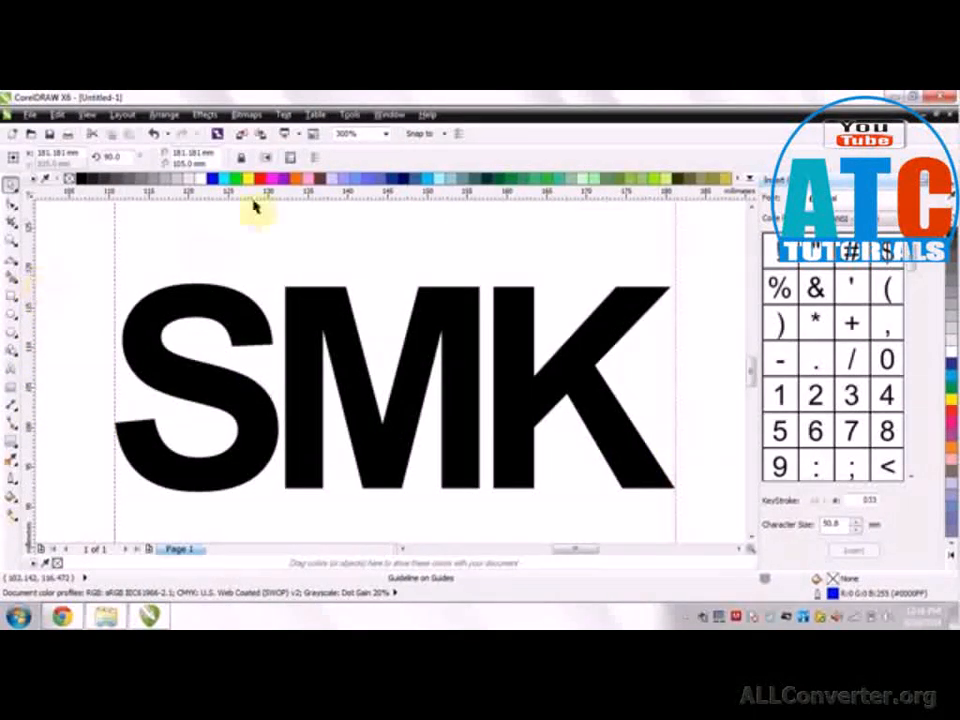
pyautogui.moveTo(388, 200); pyautogui.dragTo(376, 390)
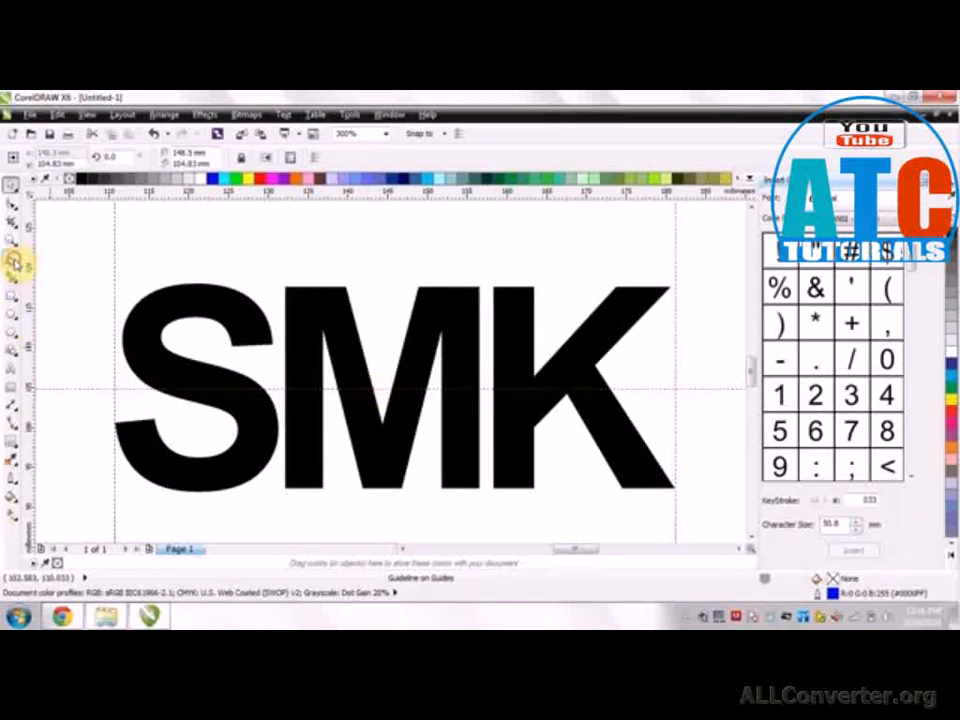
pyautogui.click(14, 263)
pyautogui.click(77, 367)
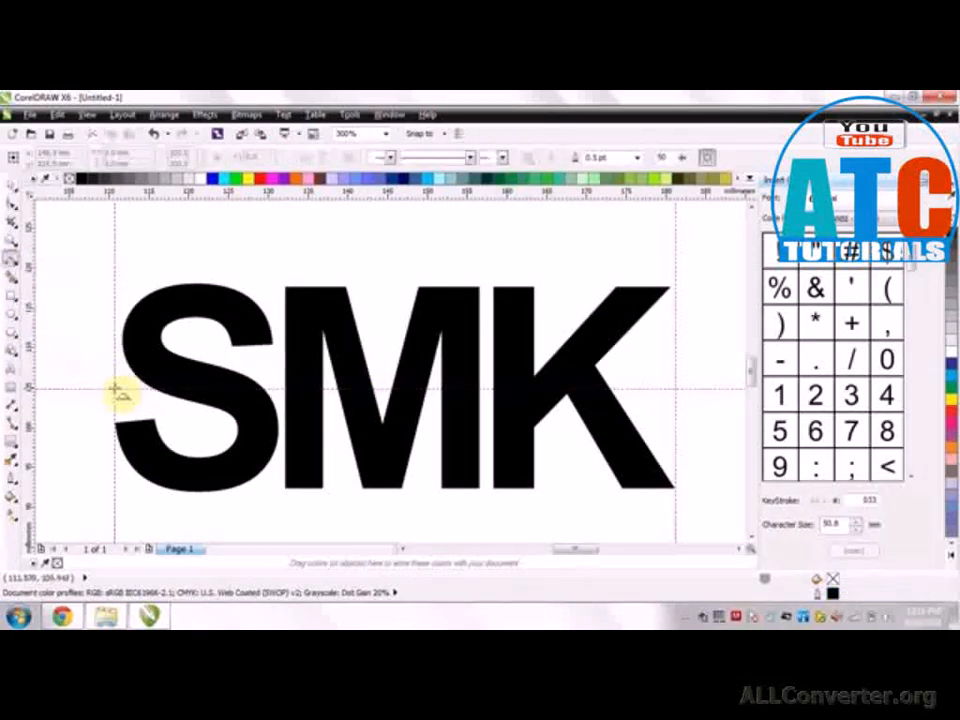
pyautogui.click(87, 114)
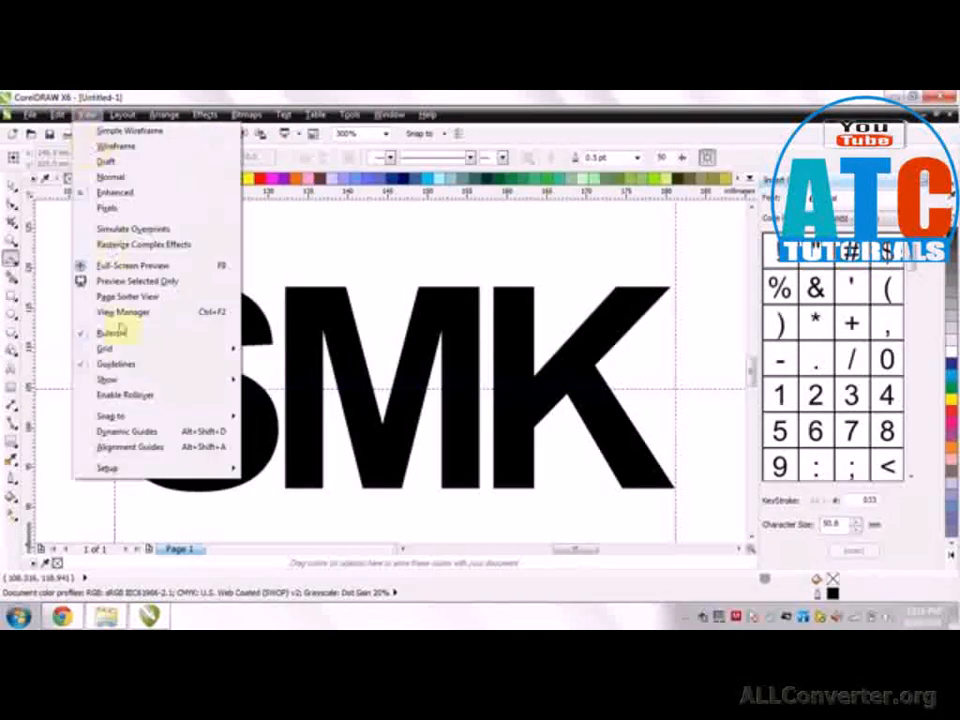
pyautogui.moveTo(200, 415)
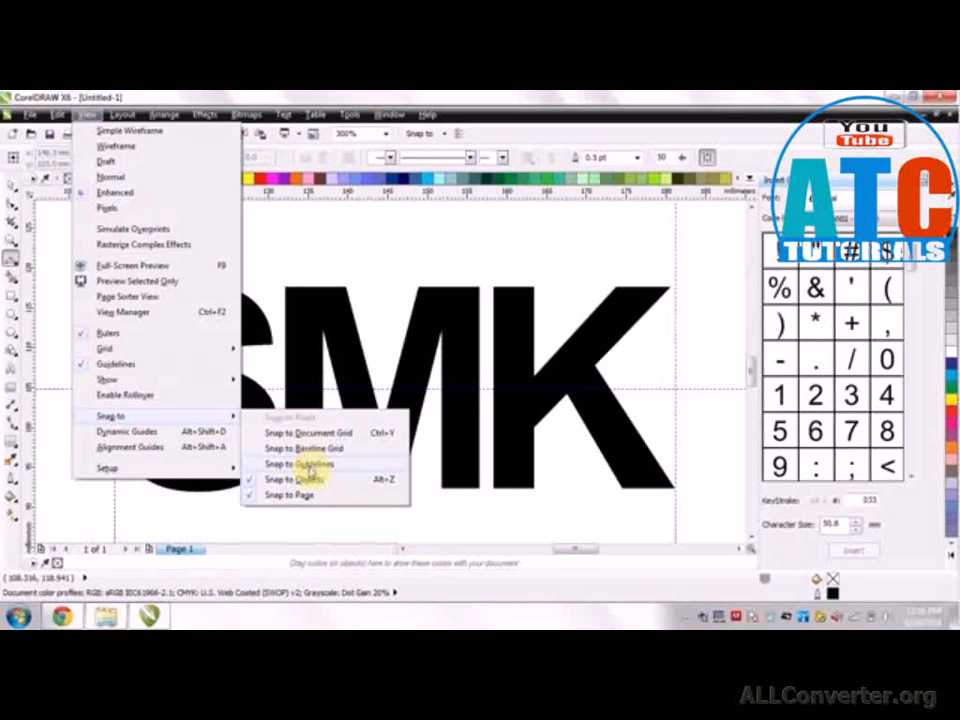
pyautogui.click(316, 466)
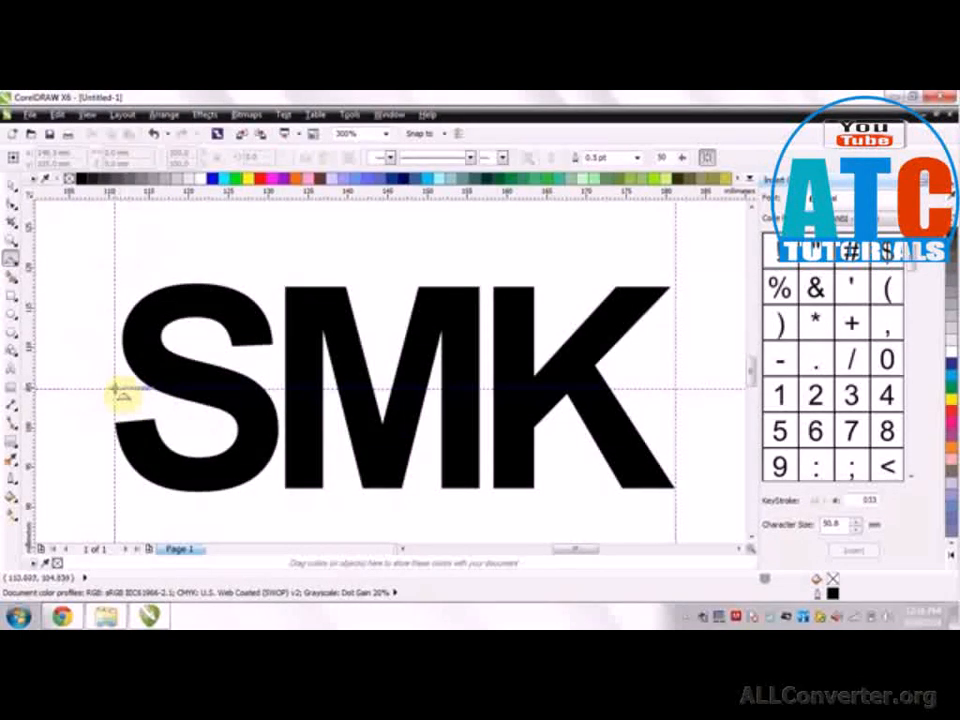
# Draw two 3-point curves between the guideline intersections, the second arched higher, forming a closed crescent about 70 mm wide across the letters.
pyautogui.moveTo(116, 389); pyautogui.dragTo(672, 390)
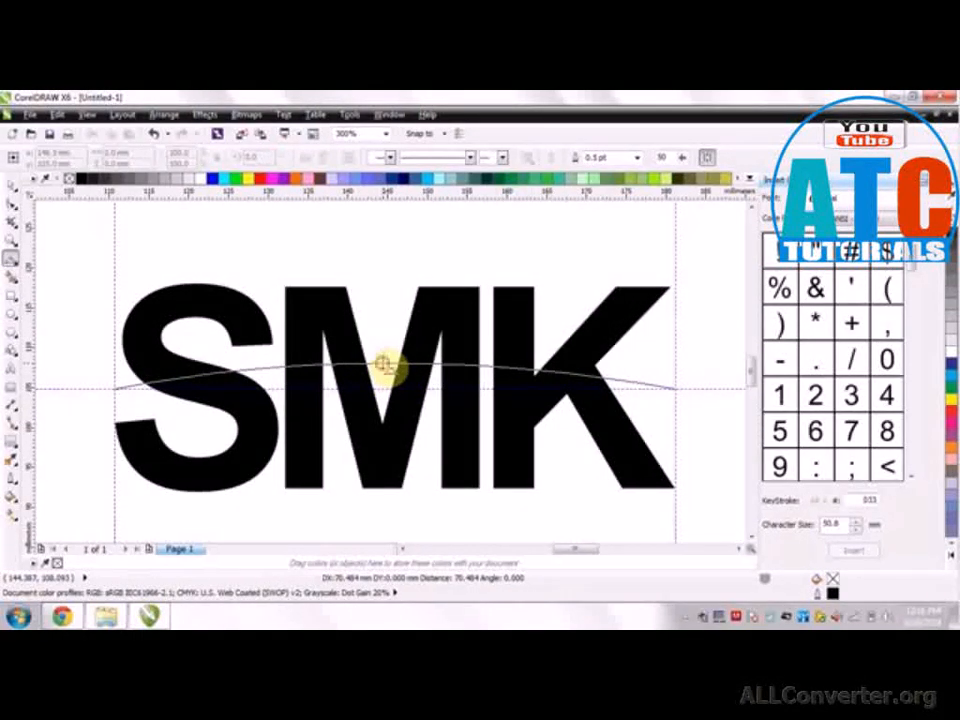
pyautogui.click(387, 368)
pyautogui.moveTo(117, 392); pyautogui.dragTo(677, 389)
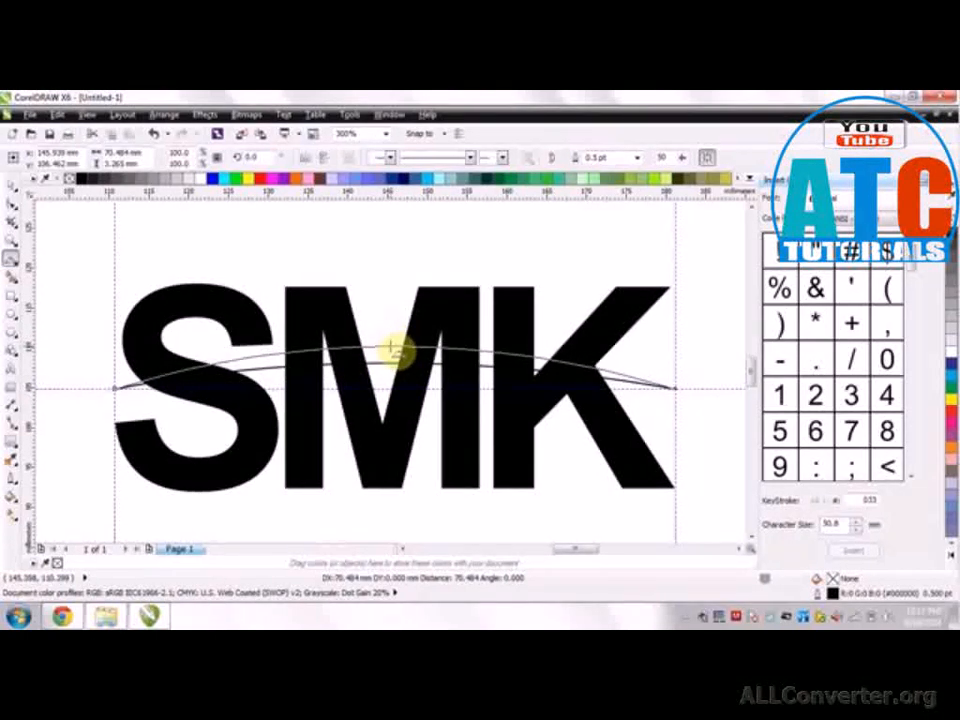
pyautogui.click(398, 350)
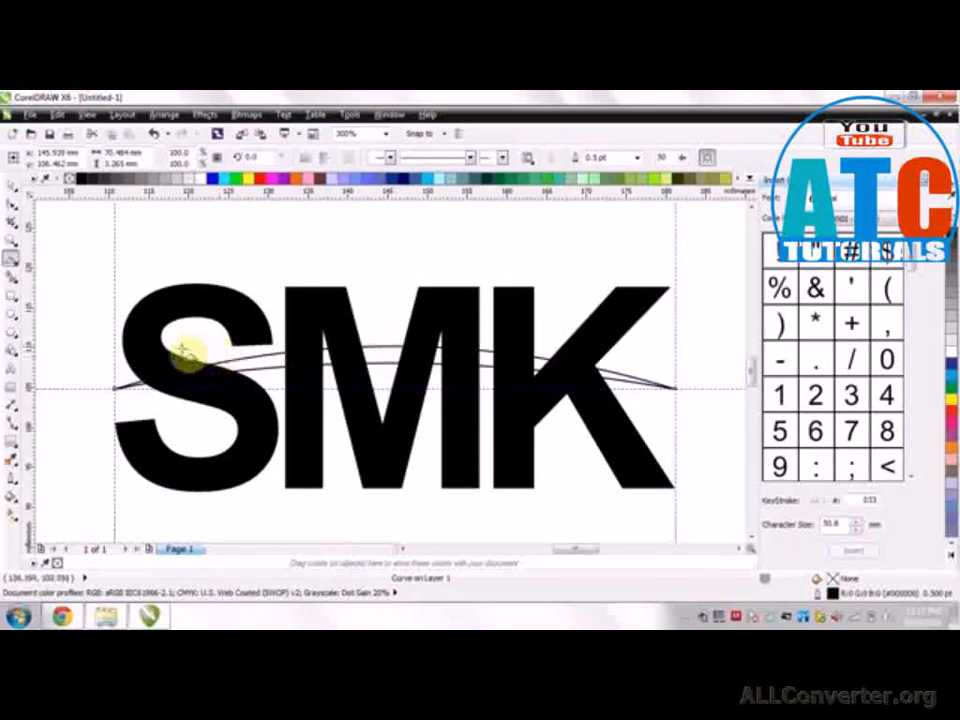
# Fill the crescent with light blue (#00CCFF) and remove its outline.
pyautogui.click(10, 189)
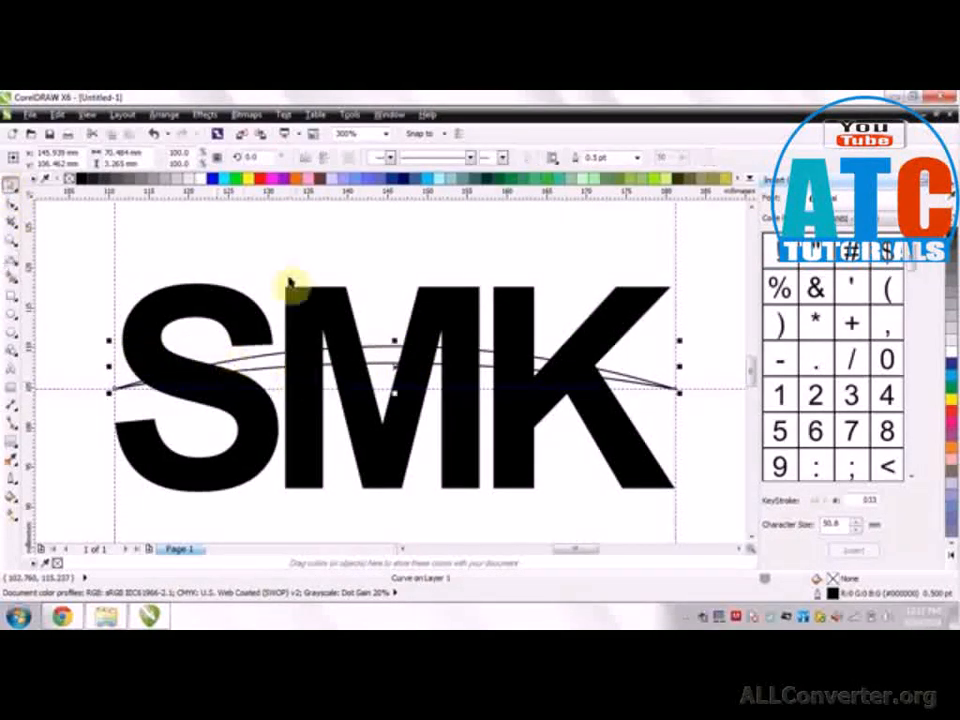
pyautogui.click(424, 180)
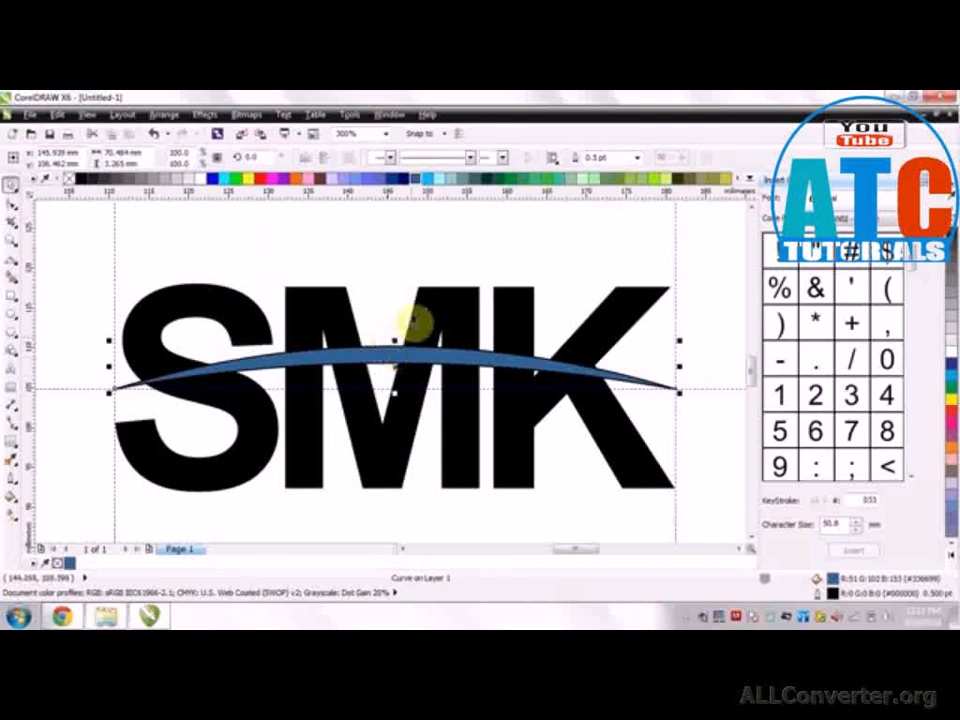
pyautogui.click(428, 183)
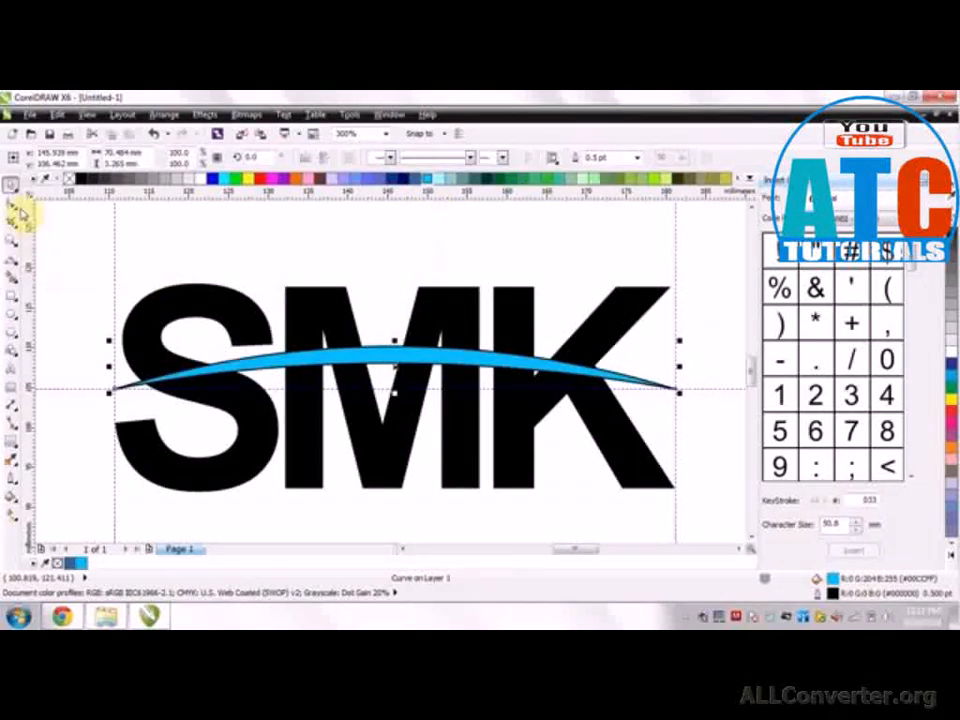
pyautogui.rightClick(68, 181)
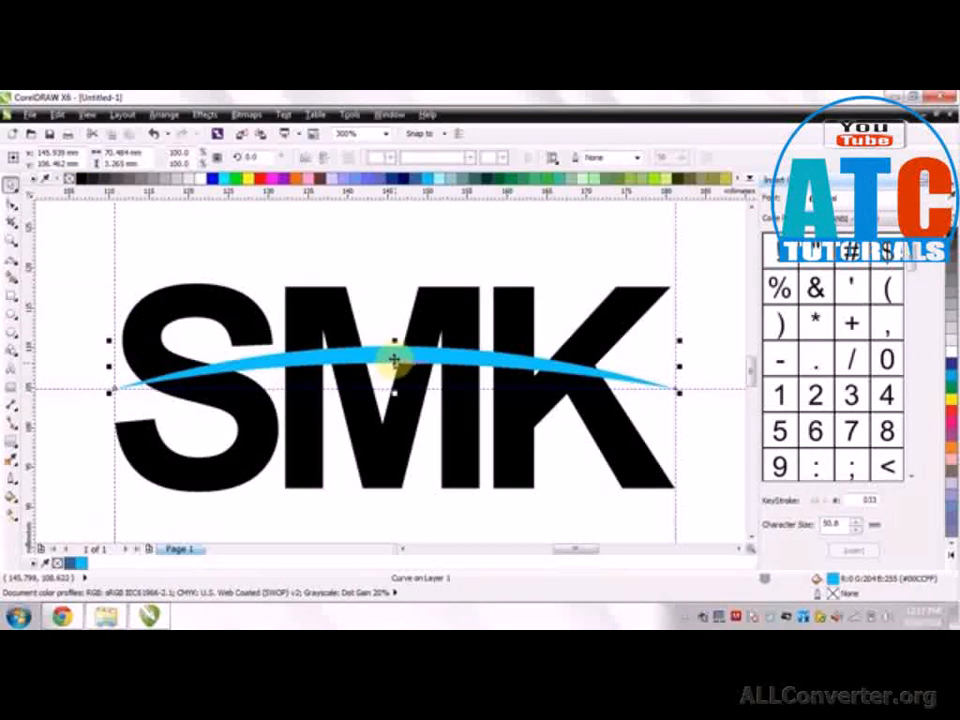
# Nudge the blue crescent down to the middle of the letters and enlarge it proportionally to about 76 mm wide.
pyautogui.press('Down')
pyautogui.press('Down')
pyautogui.press('Down')
pyautogui.press('Down')
pyautogui.press('Down')
pyautogui.press('Down')
pyautogui.press('Down')
pyautogui.press('Down')
pyautogui.press('Down')
pyautogui.press('Down')
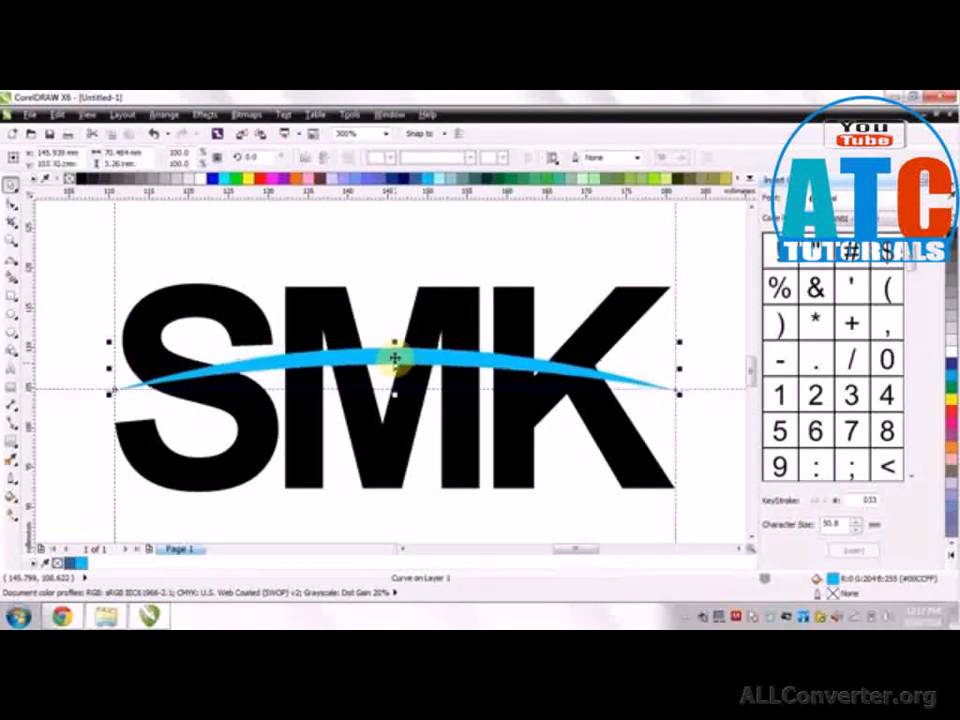
pyautogui.press('Down')
pyautogui.press('Down')
pyautogui.press('Down')
pyautogui.press('Down')
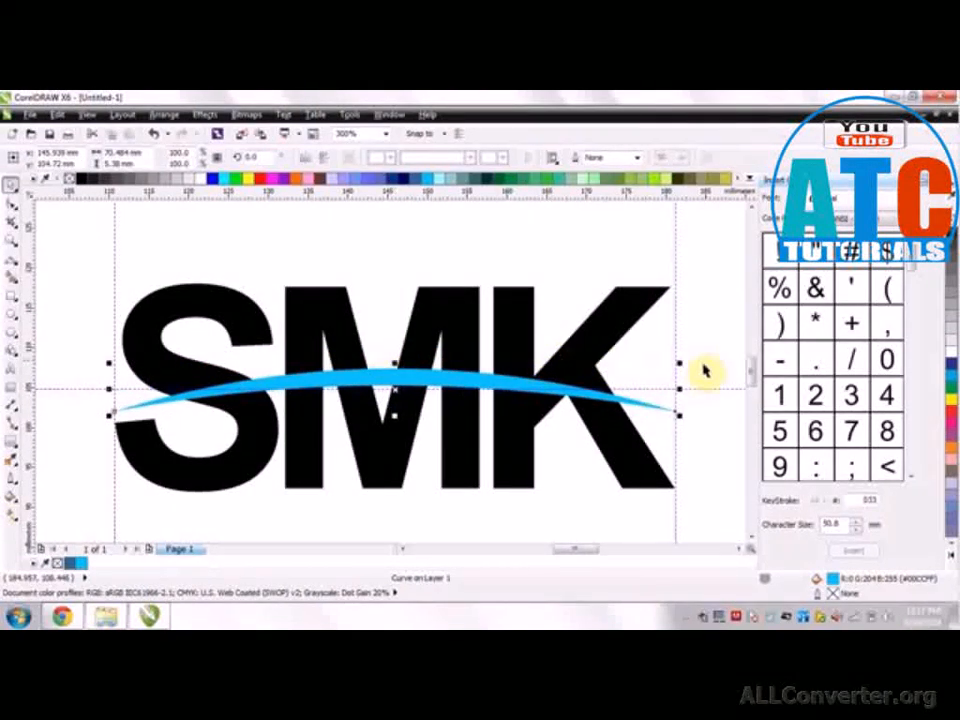
pyautogui.moveTo(681, 363); pyautogui.dragTo(706, 358)
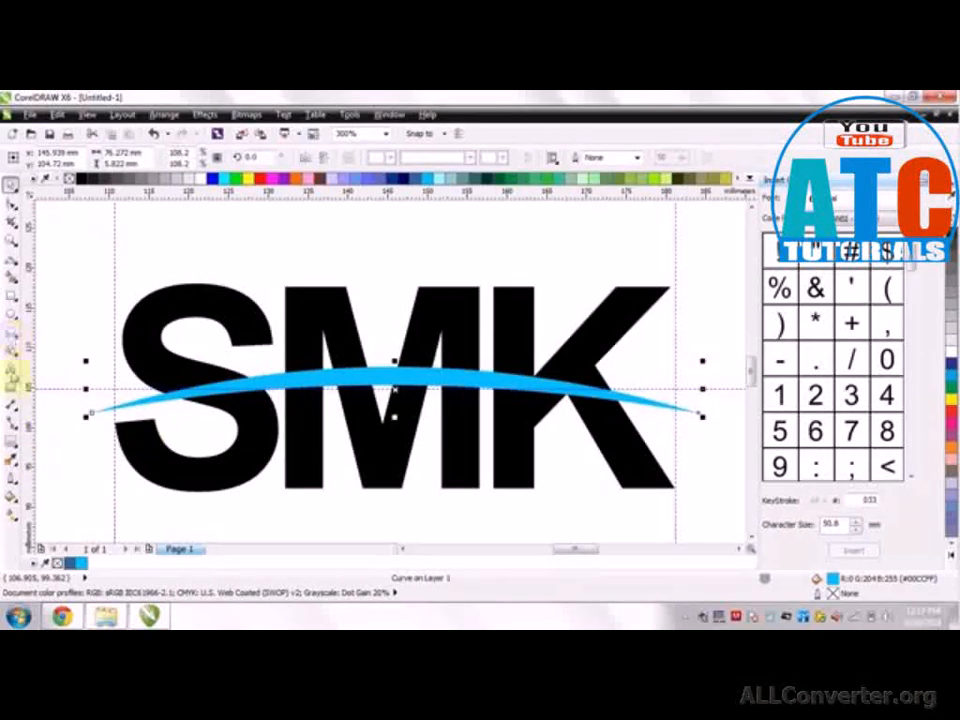
# Apply an outside contour with one step and a 1.0 mm offset to the blue crescent.
pyautogui.click(12, 448)
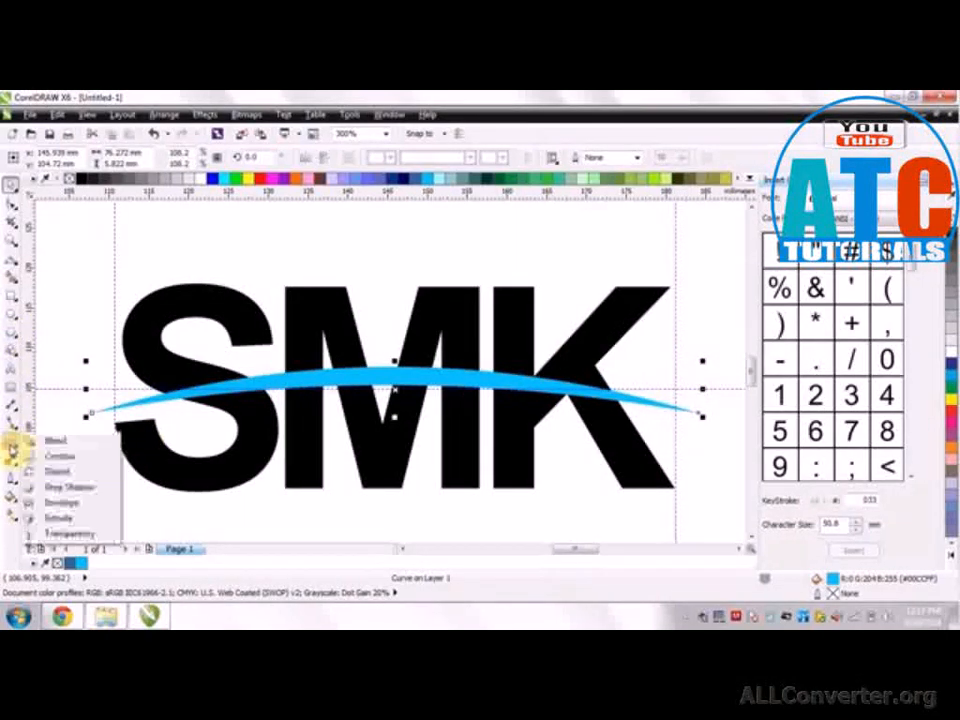
pyautogui.click(62, 457)
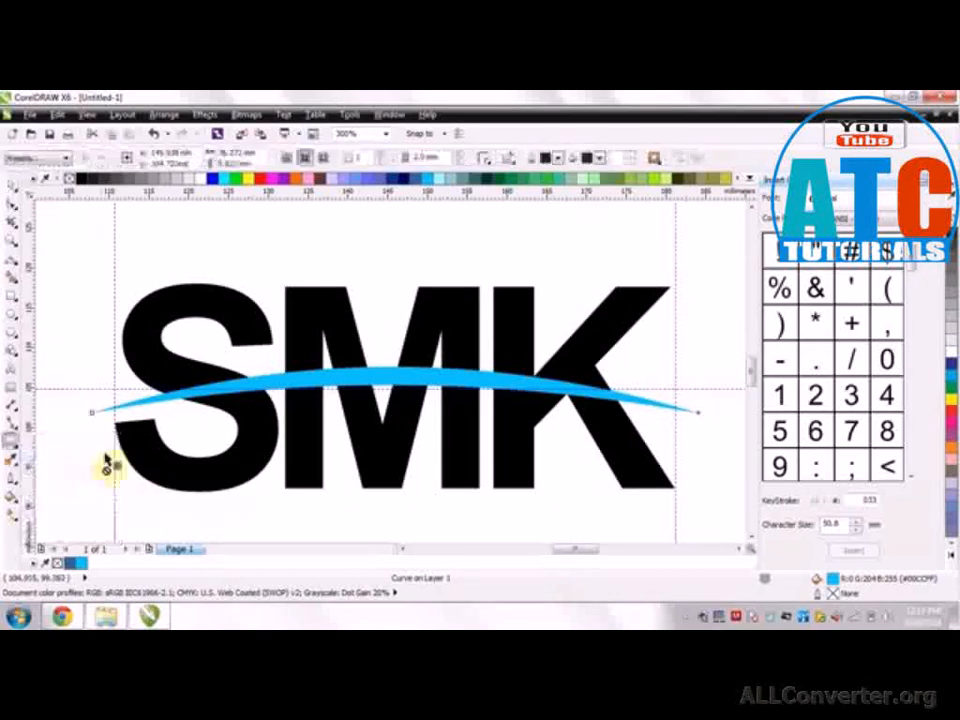
pyautogui.click(321, 157)
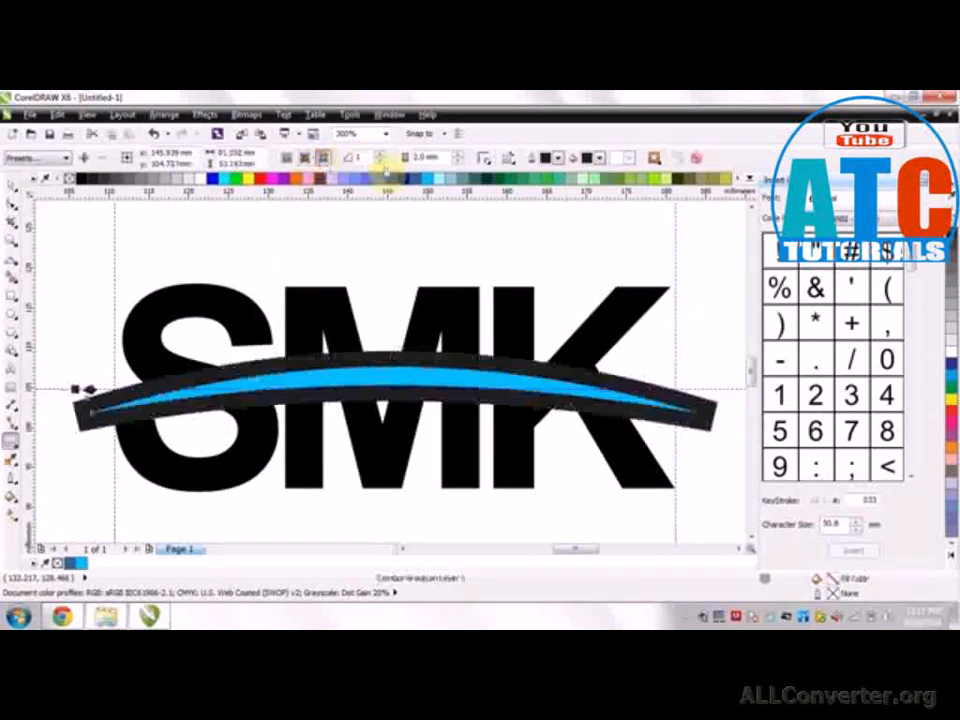
pyautogui.write('1')
pyautogui.press('Return')
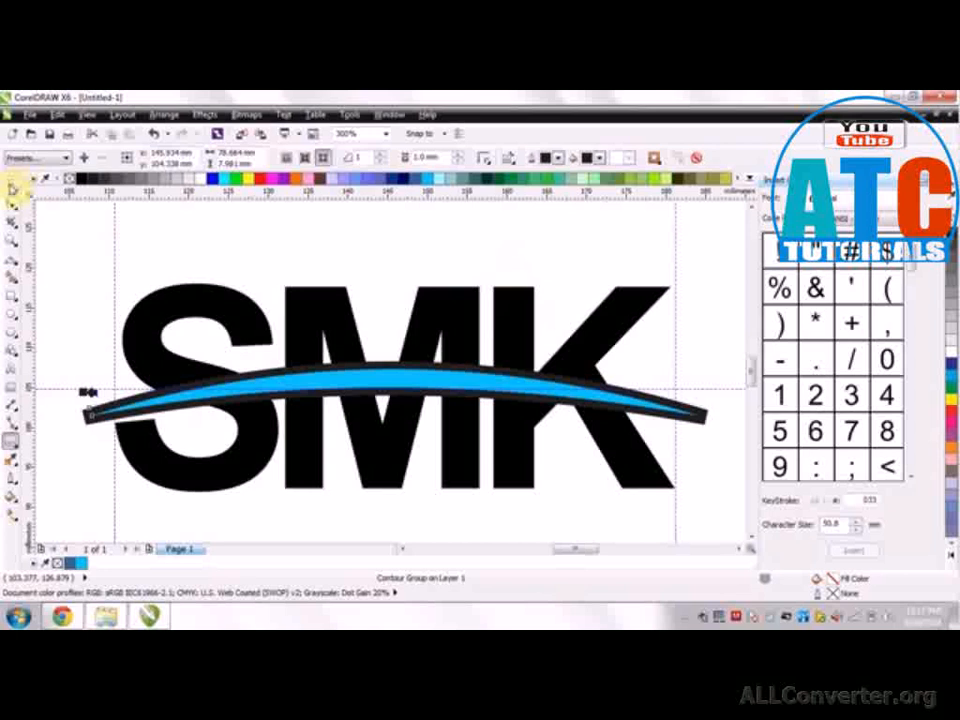
# Break the contour group apart so the black contour shape is separate from the blue crescent.
pyautogui.click(11, 188)
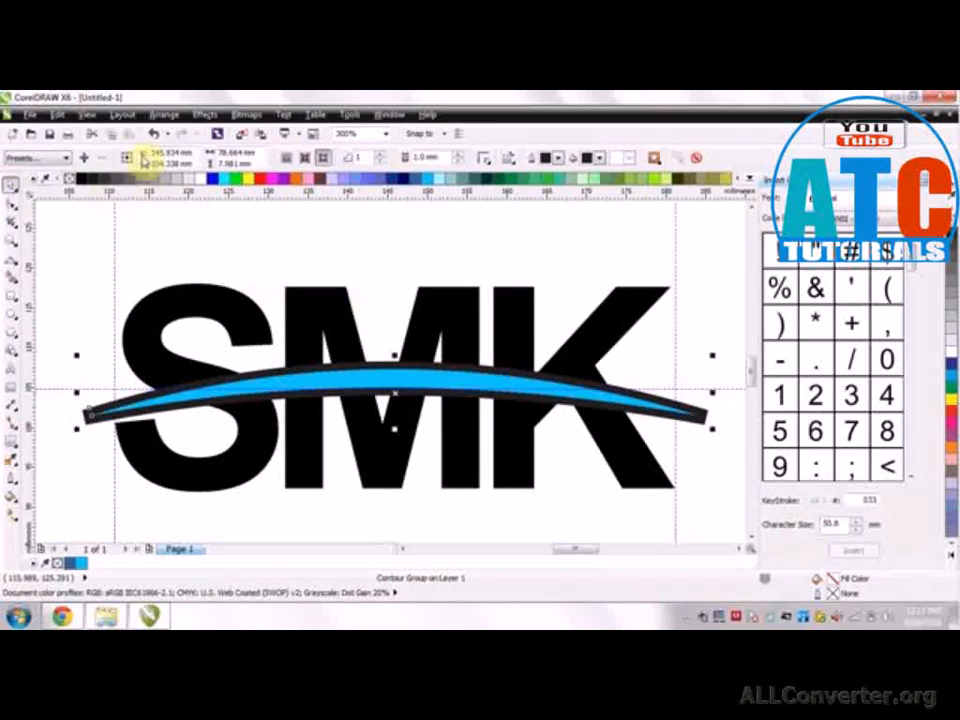
pyautogui.click(161, 116)
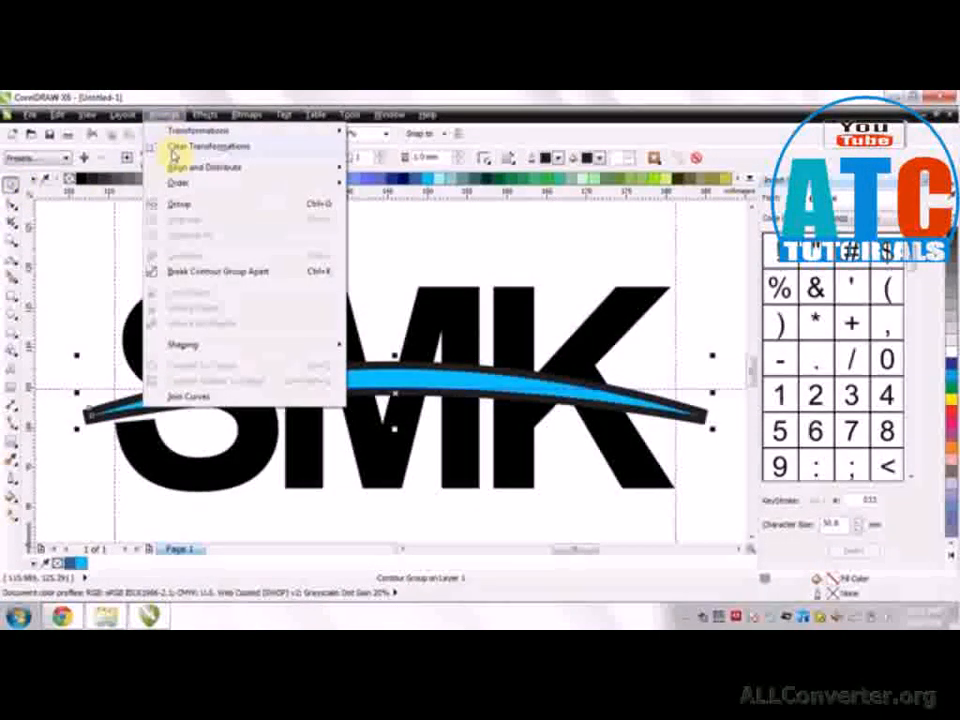
pyautogui.click(196, 271)
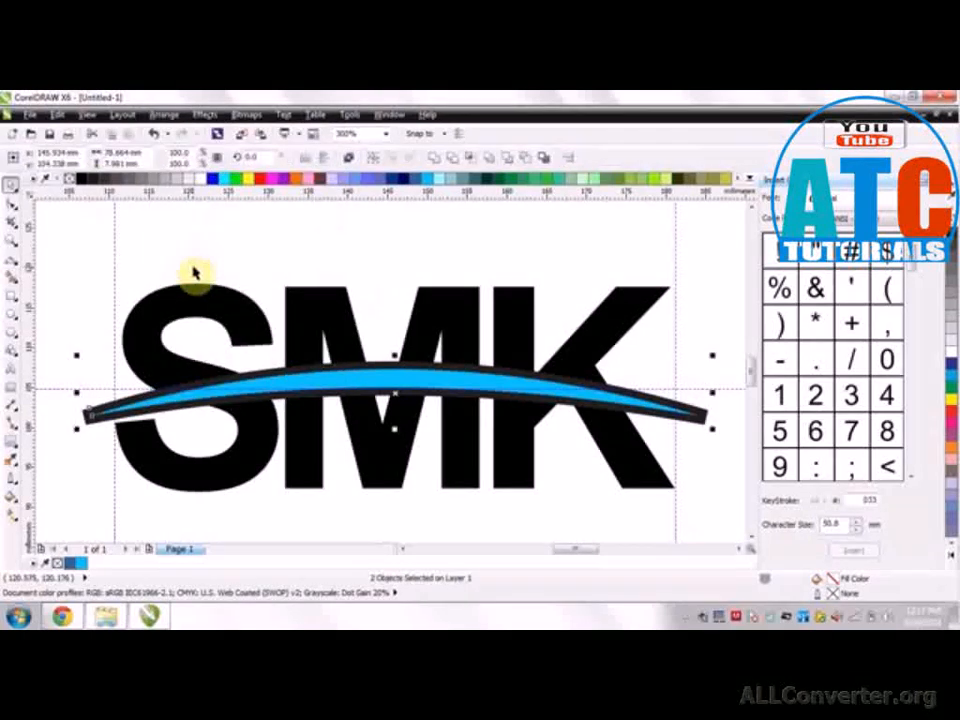
pyautogui.click(94, 369)
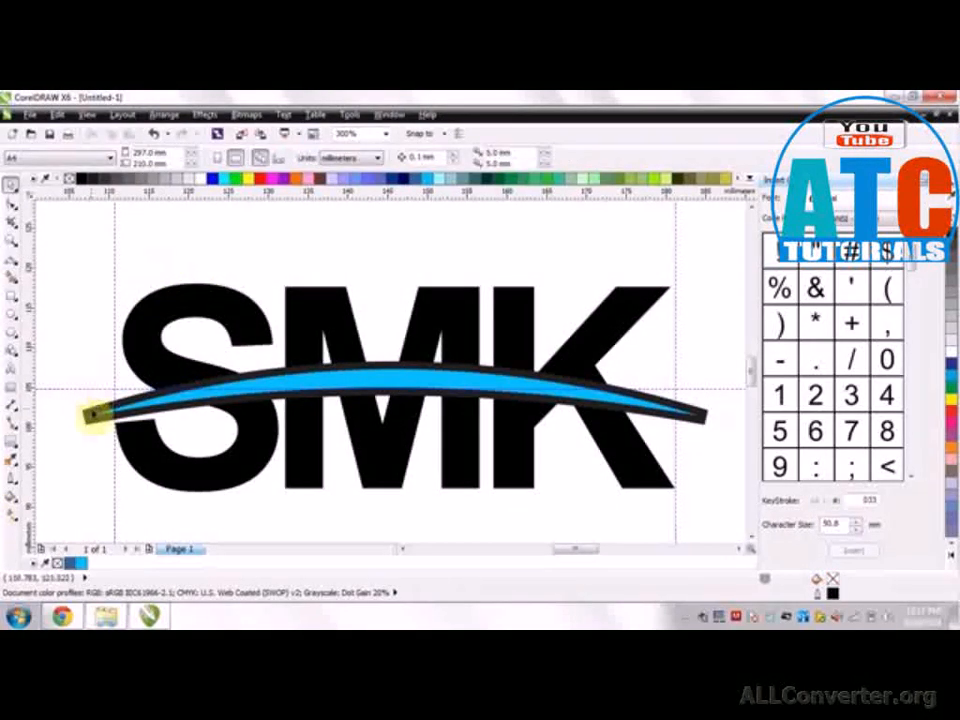
# Trim the SMK letters with the black contour shape, and delete that contour shape.
pyautogui.click(93, 412)
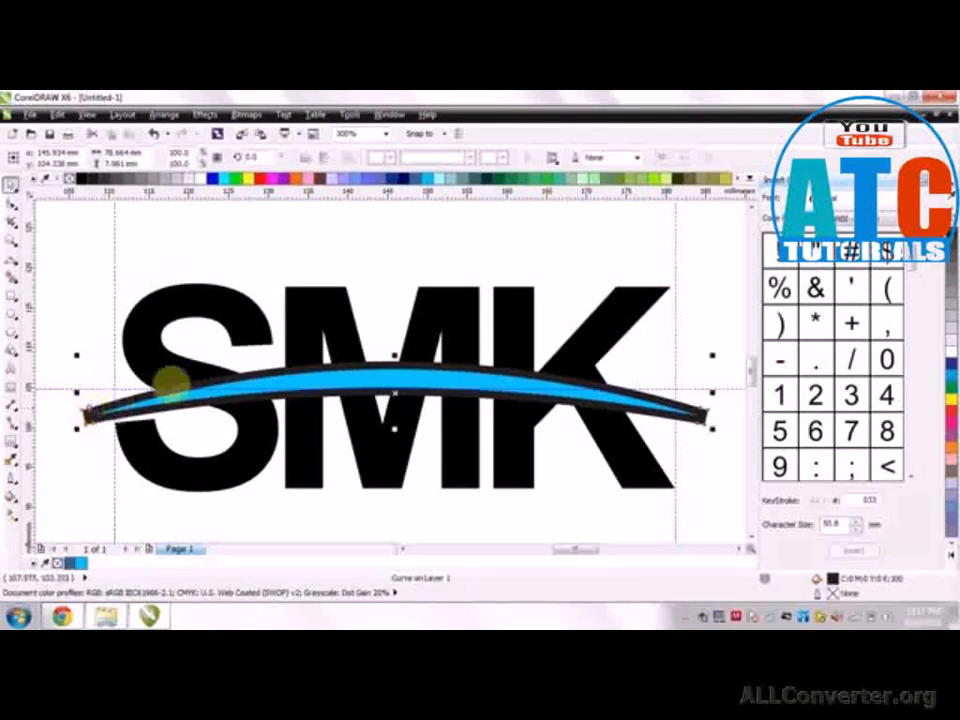
pyautogui.keyDown('shift'); pyautogui.click(239, 322); pyautogui.keyUp('shift')
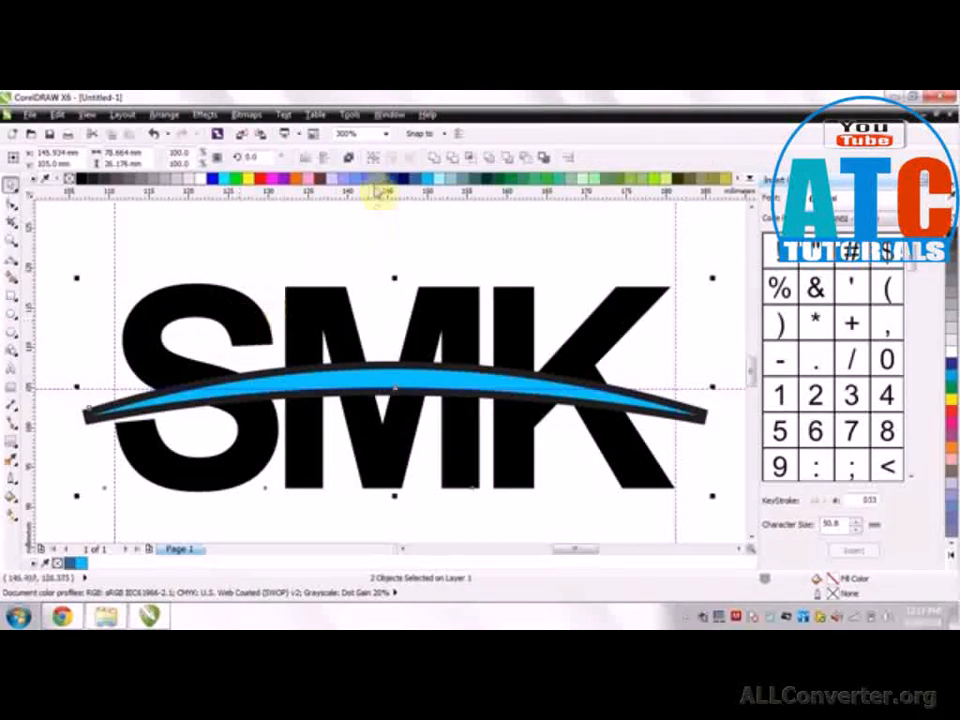
pyautogui.click(452, 157)
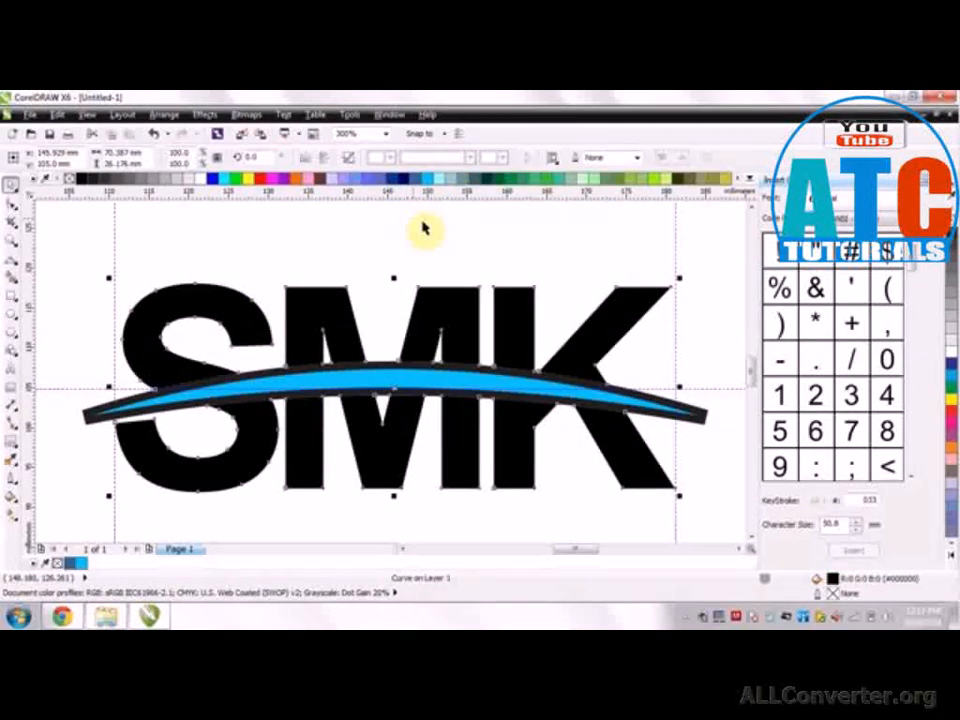
pyautogui.click(424, 512)
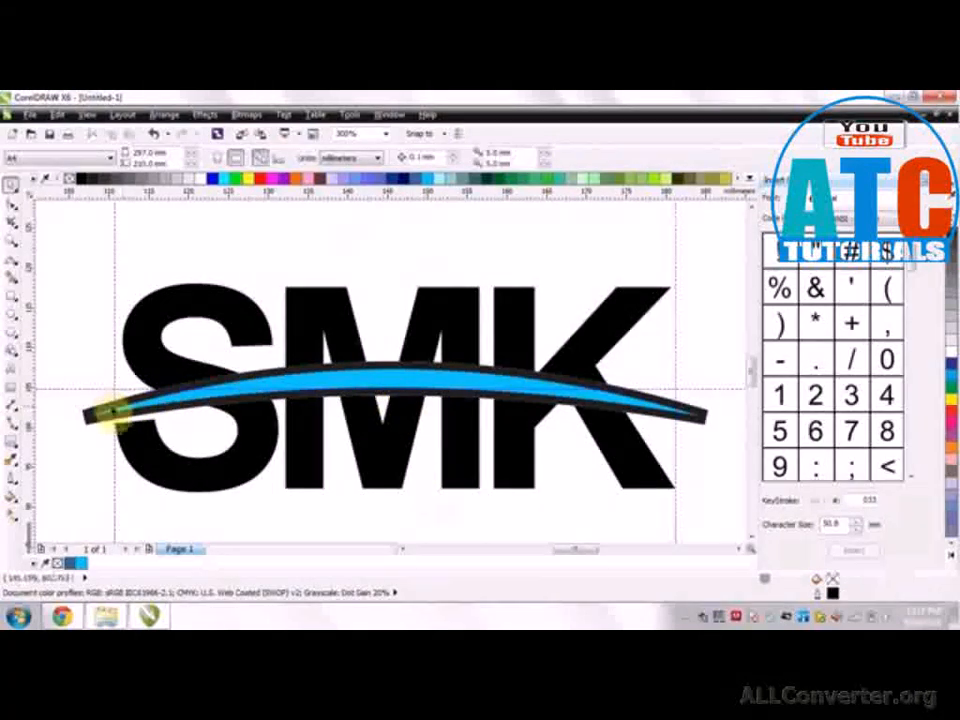
pyautogui.click(100, 412)
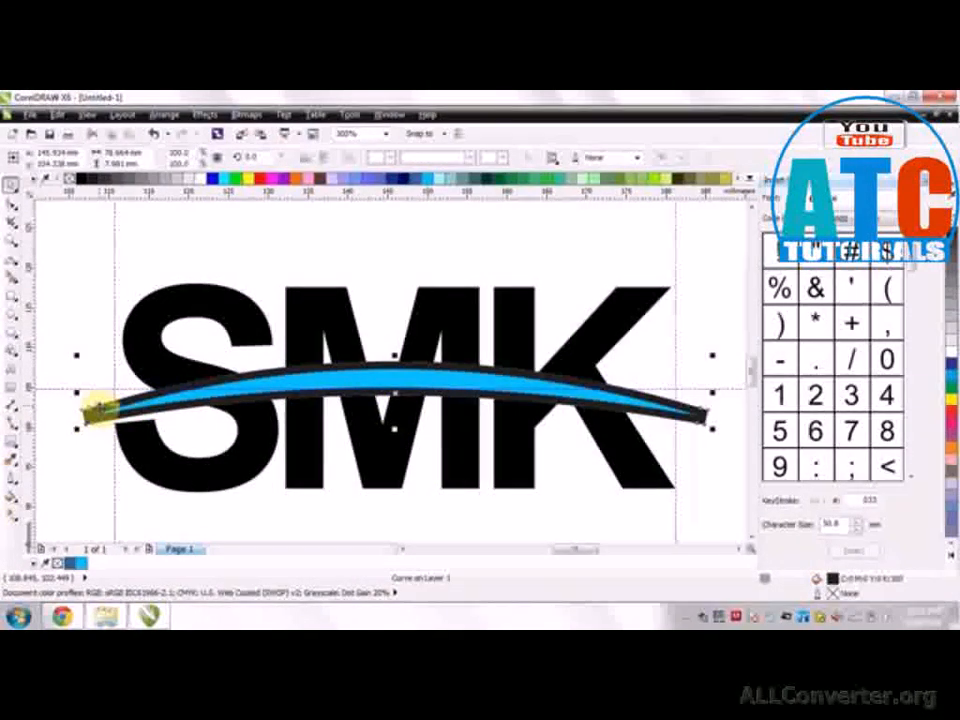
pyautogui.press('Delete')
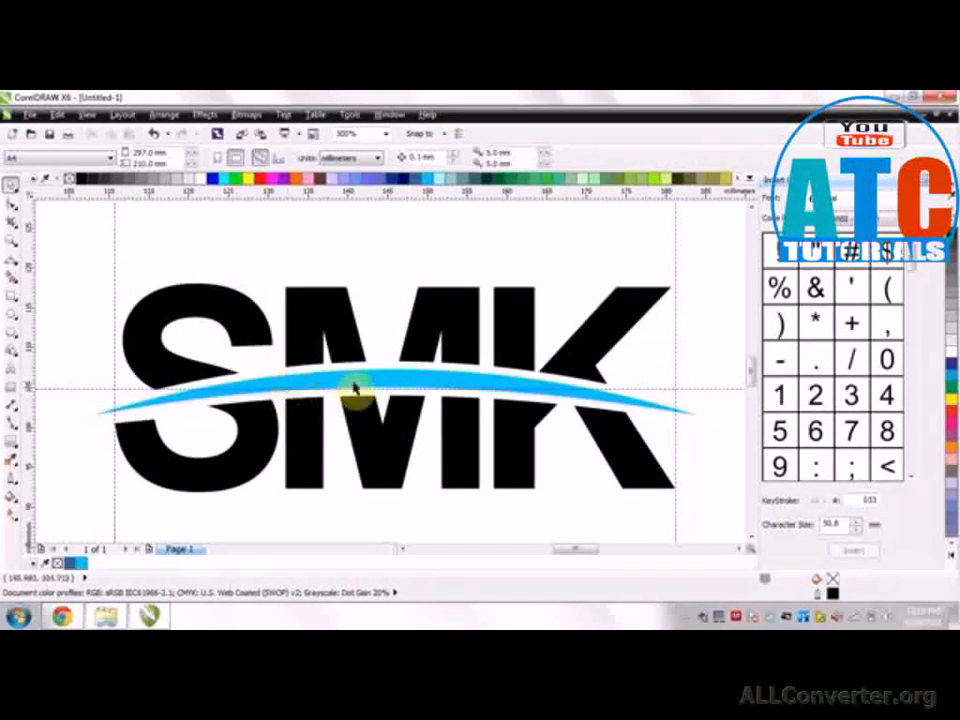
# Nudge the blue crescent down about 0.9 mm so it meets the lower parts of the split letters.
pyautogui.click(359, 378)
pyautogui.press('Down')
pyautogui.press('Down')
pyautogui.press('Down')
pyautogui.press('Down')
pyautogui.press('Down')
pyautogui.press('Down')
pyautogui.press('Down')
pyautogui.press('Down')
pyautogui.press('Down')
pyautogui.press('Down')
pyautogui.press('Down')
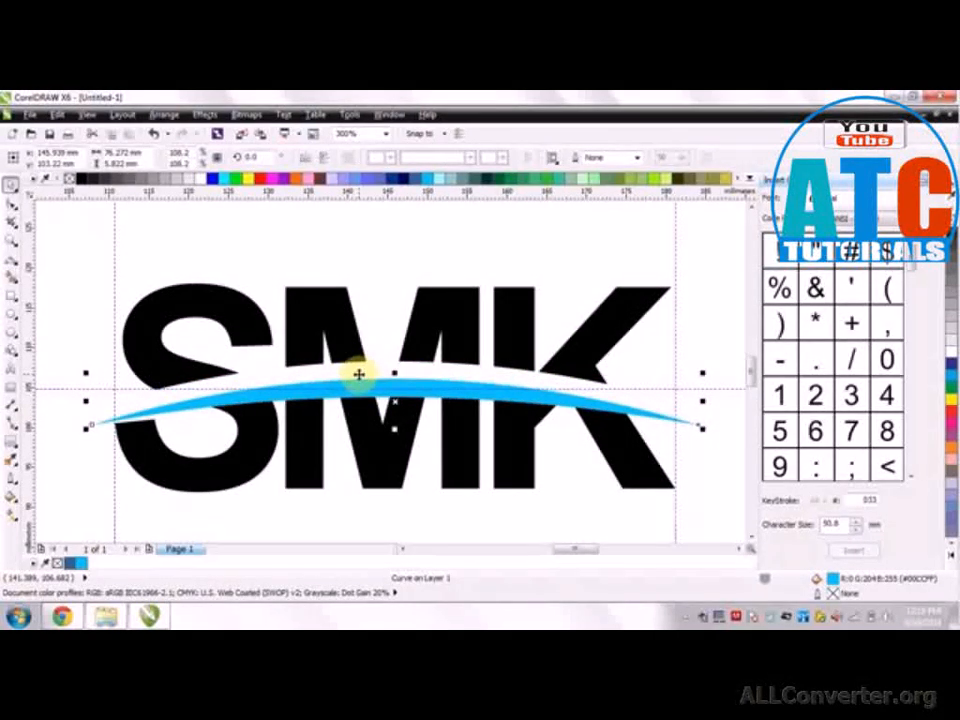
pyautogui.press('Up')
pyautogui.press('Up')
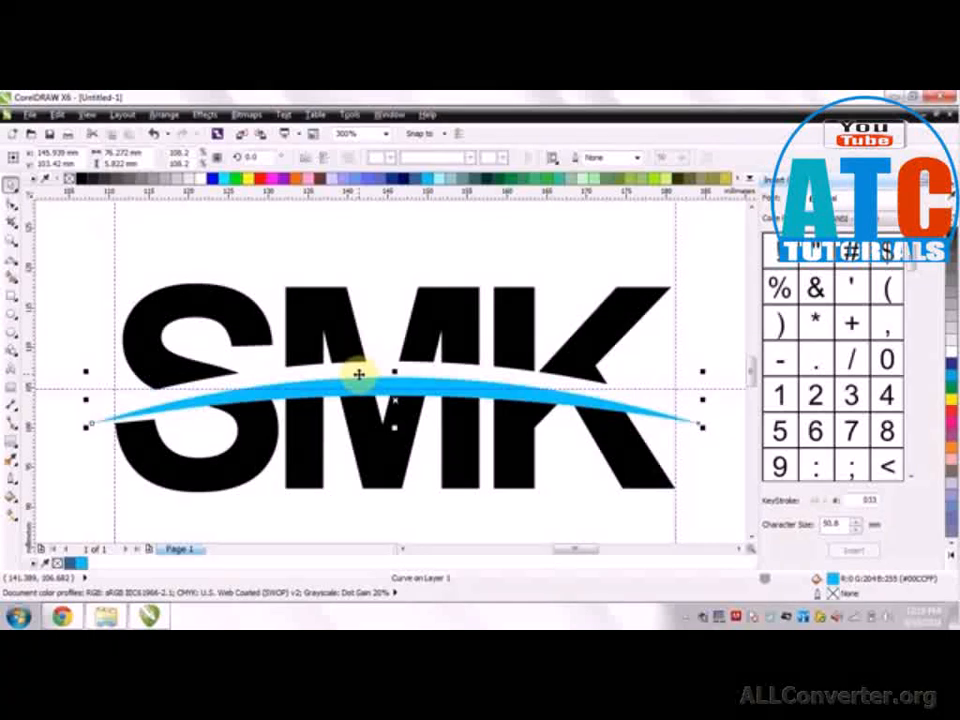
pyautogui.click(272, 253)
pyautogui.click(246, 445)
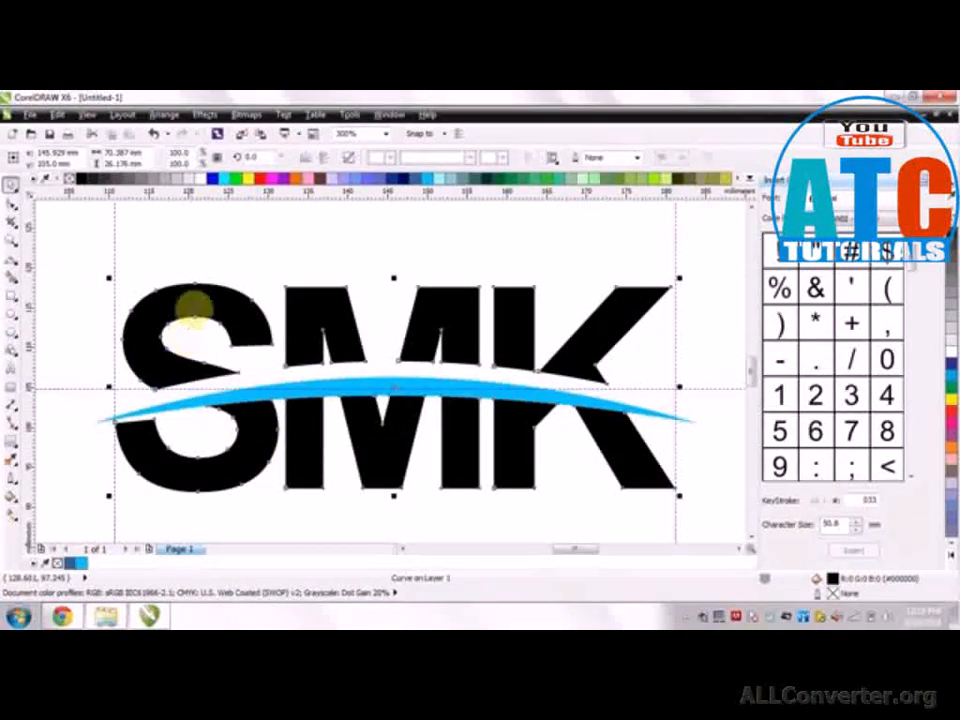
pyautogui.click(252, 268)
pyautogui.click(225, 311)
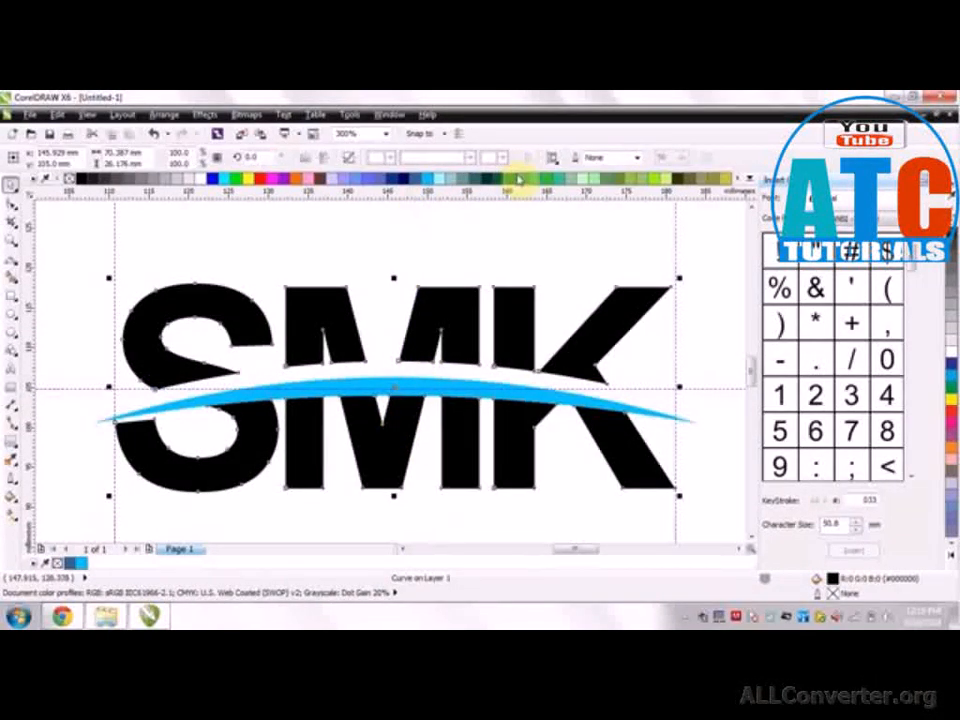
pyautogui.click(705, 415)
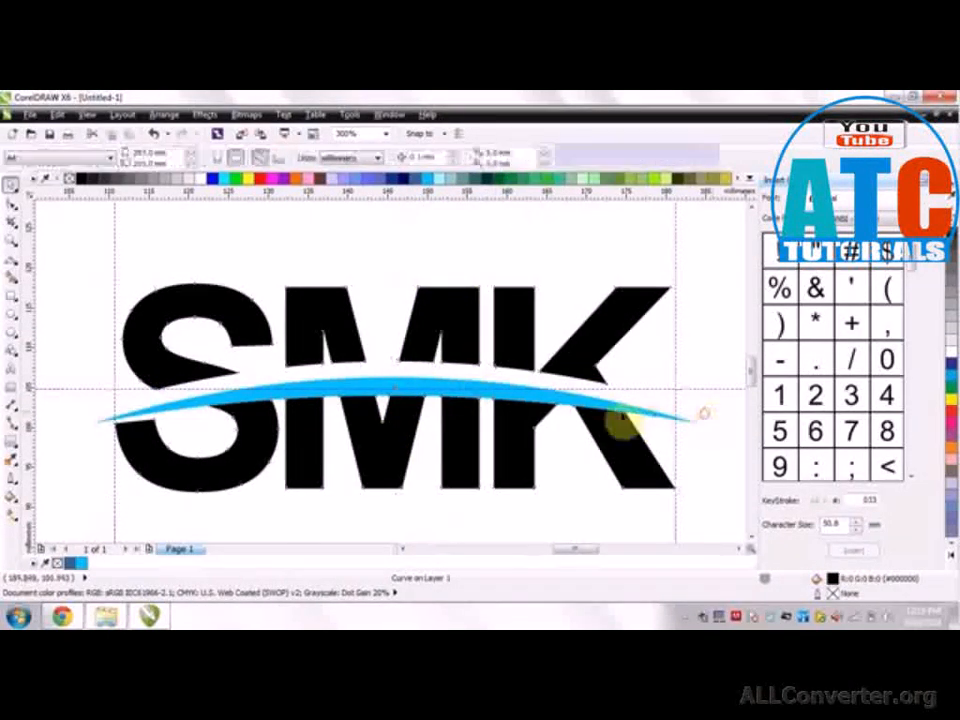
pyautogui.click(639, 410)
pyautogui.click(677, 343)
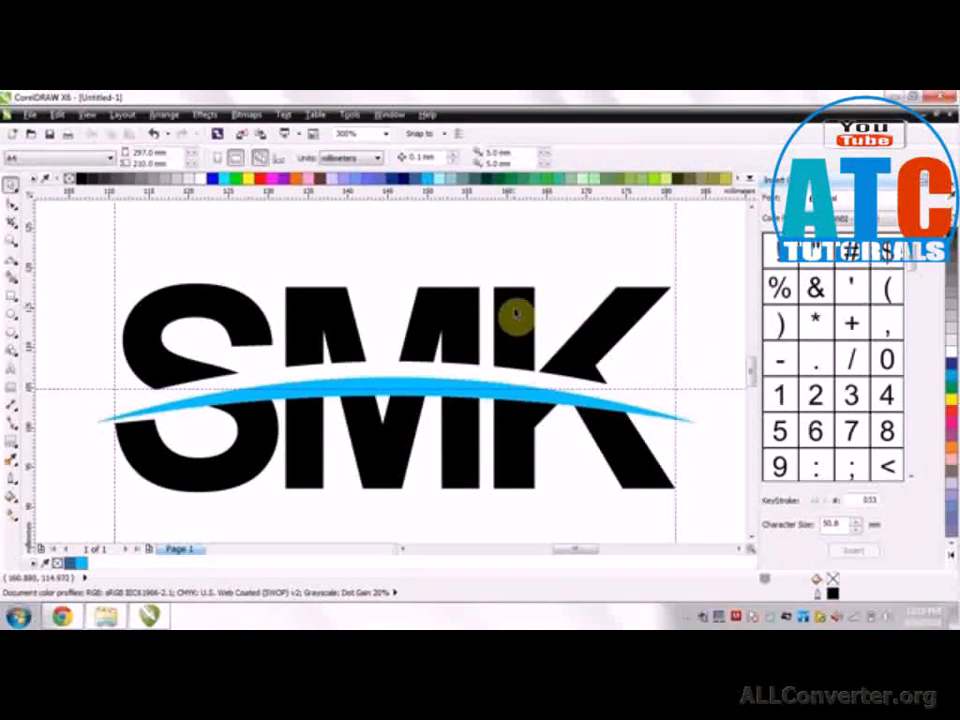
# Break the trimmed SMK curve apart into separate upper and lower letter pieces.
pyautogui.click(515, 315)
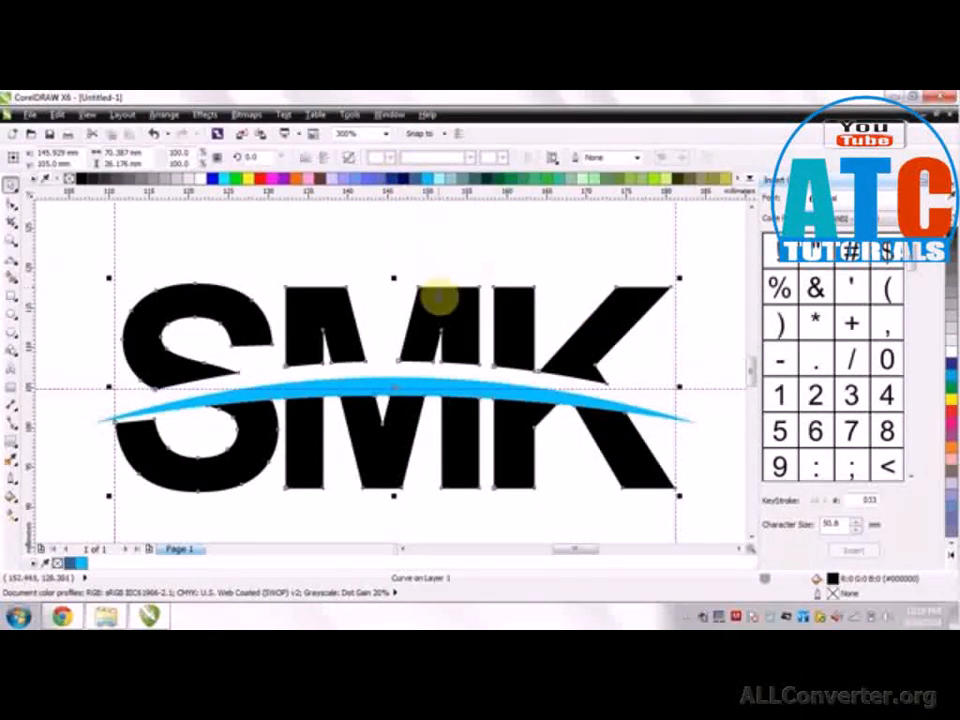
pyautogui.click(349, 158)
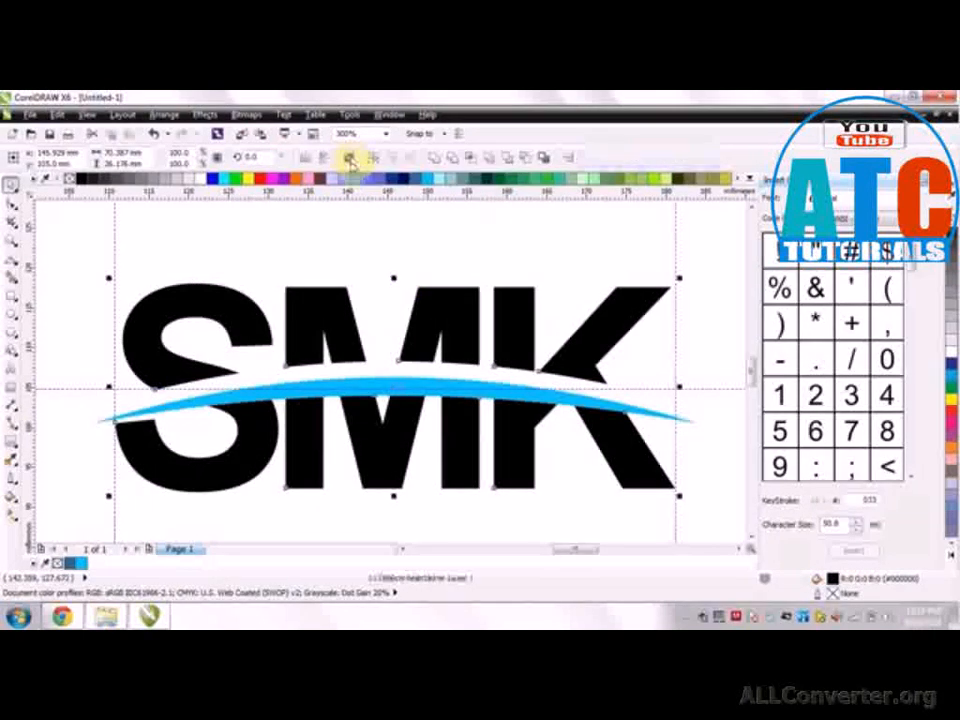
pyautogui.click(364, 242)
# Weld all lower letter pieces together with the blue crescent into a single light blue shape.
pyautogui.click(309, 388)
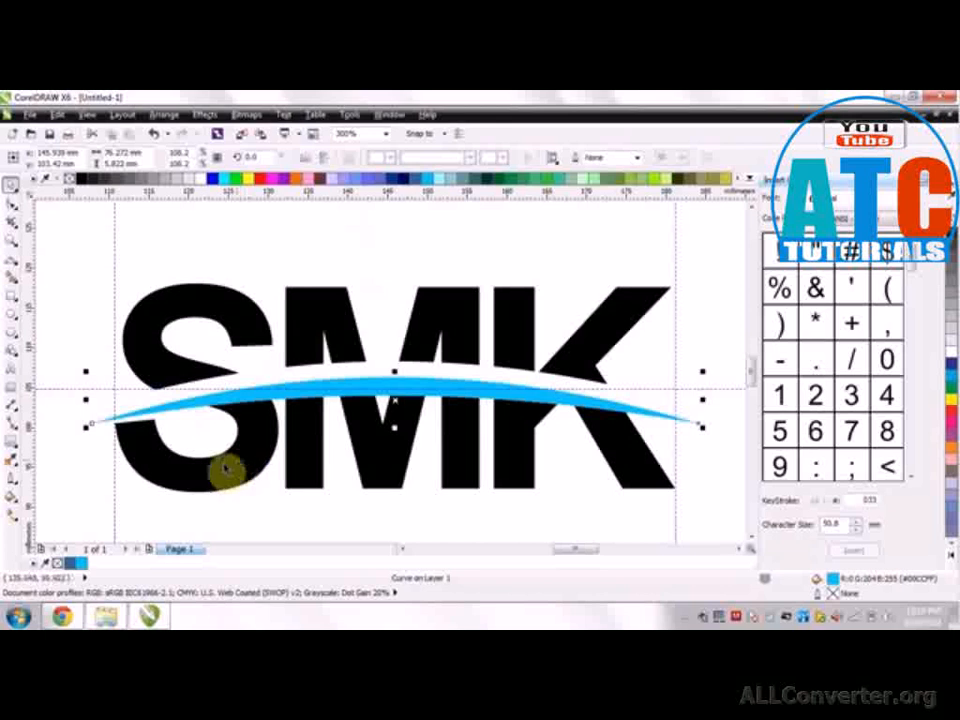
pyautogui.click(232, 463)
pyautogui.keyDown('shift'); pyautogui.click(310, 446); pyautogui.keyUp('shift')
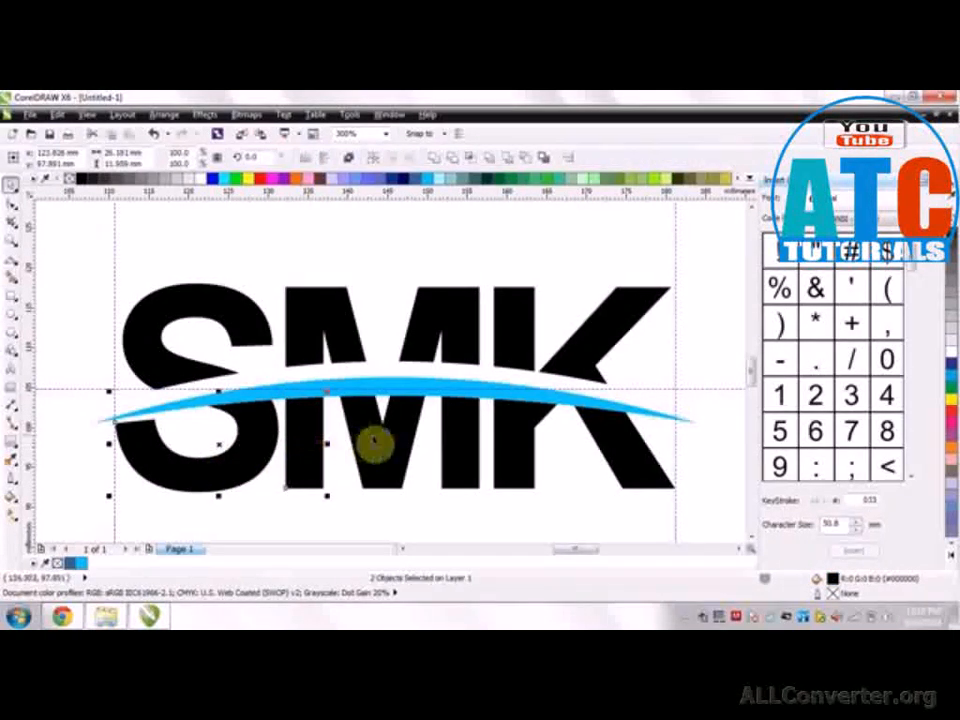
pyautogui.keyDown('shift'); pyautogui.click(634, 445); pyautogui.keyUp('shift')
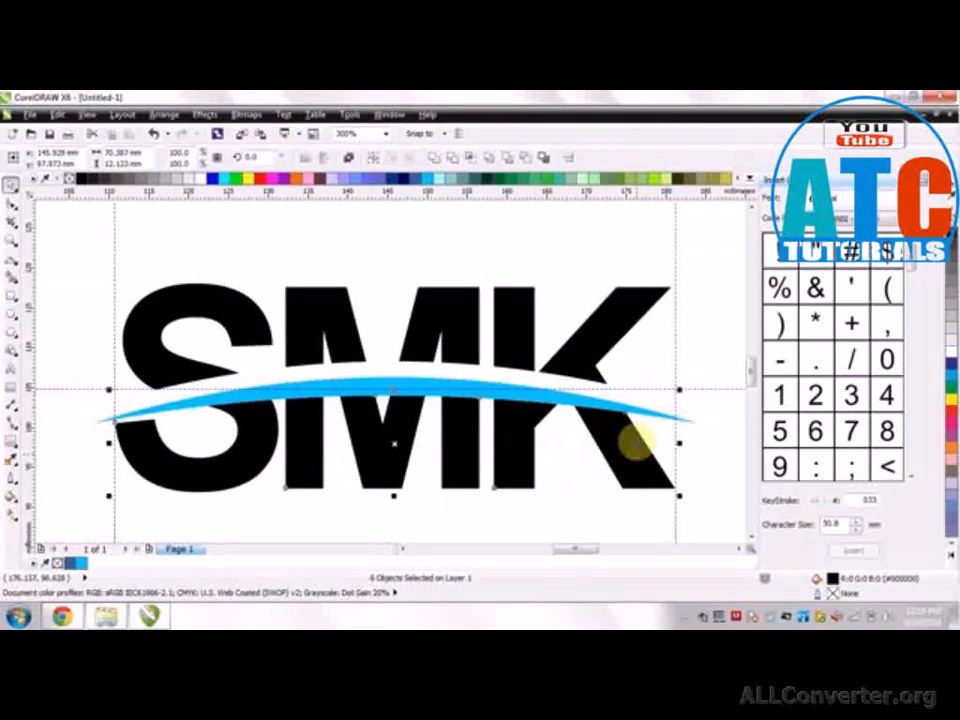
pyautogui.keyDown('shift'); pyautogui.click(110, 425); pyautogui.keyUp('shift')
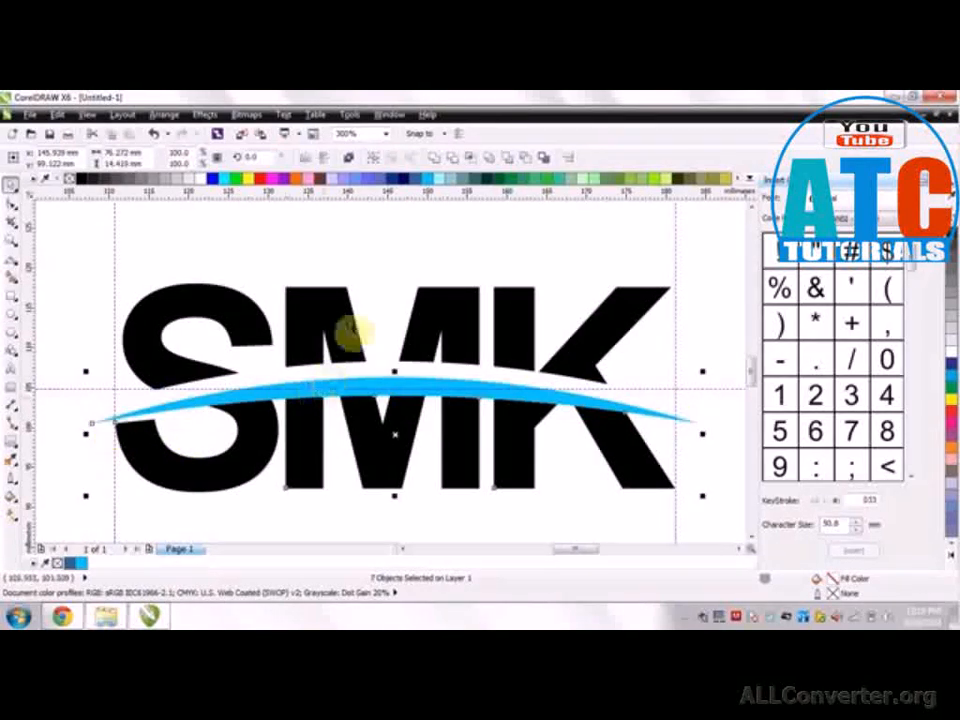
pyautogui.click(434, 160)
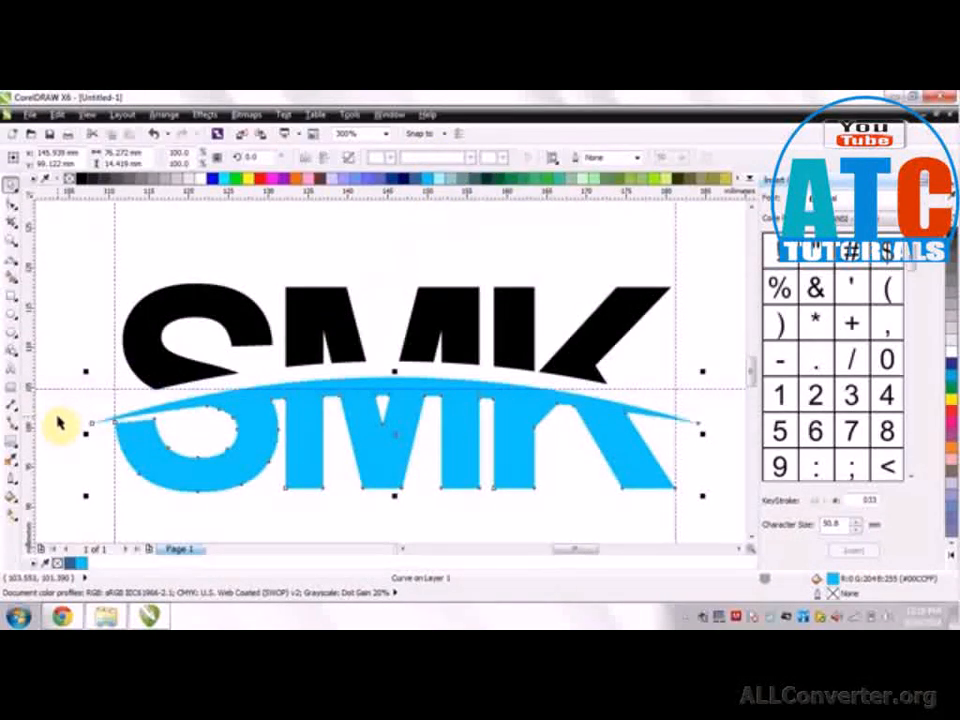
pyautogui.click(64, 246)
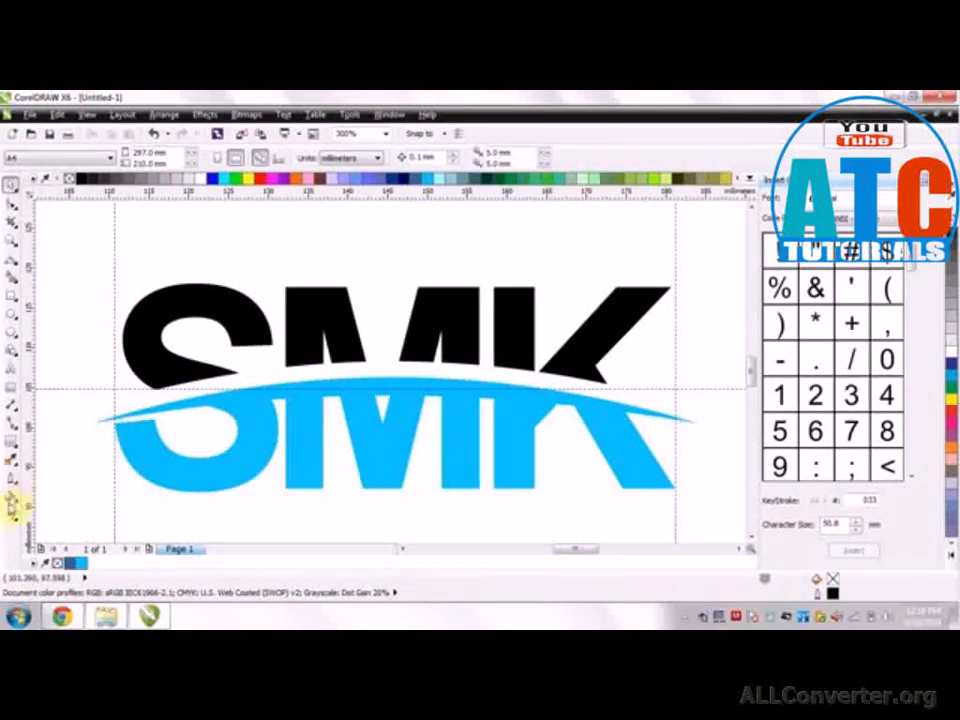
# Apply a vertical linear interactive fill to the welded shape, running from light blue at the top to darker blue at the bottom.
pyautogui.click(12, 515)
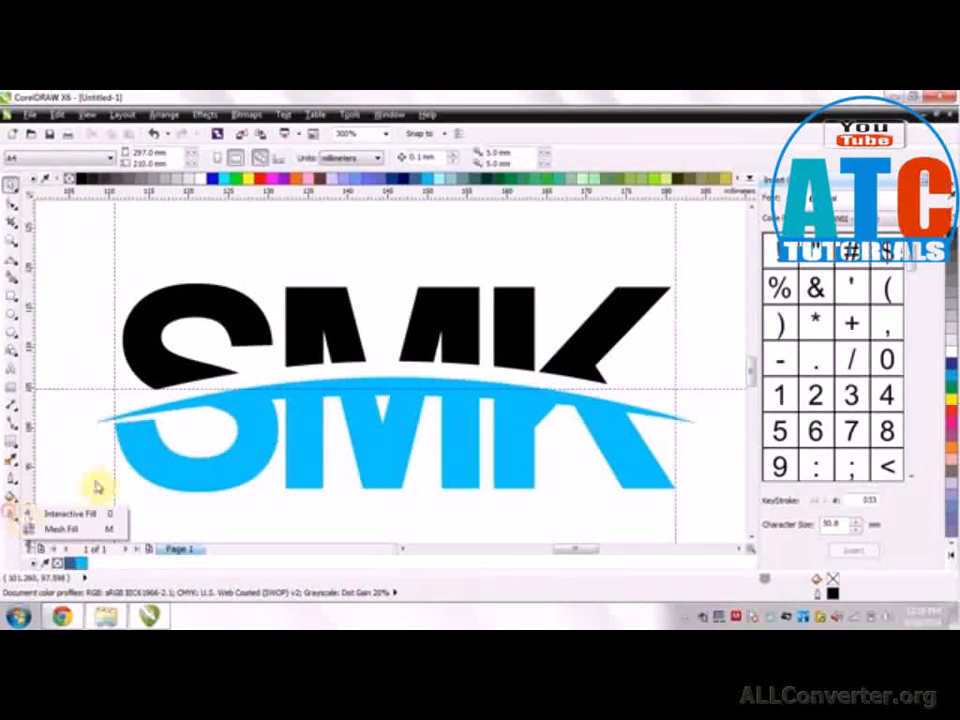
pyautogui.click(68, 514)
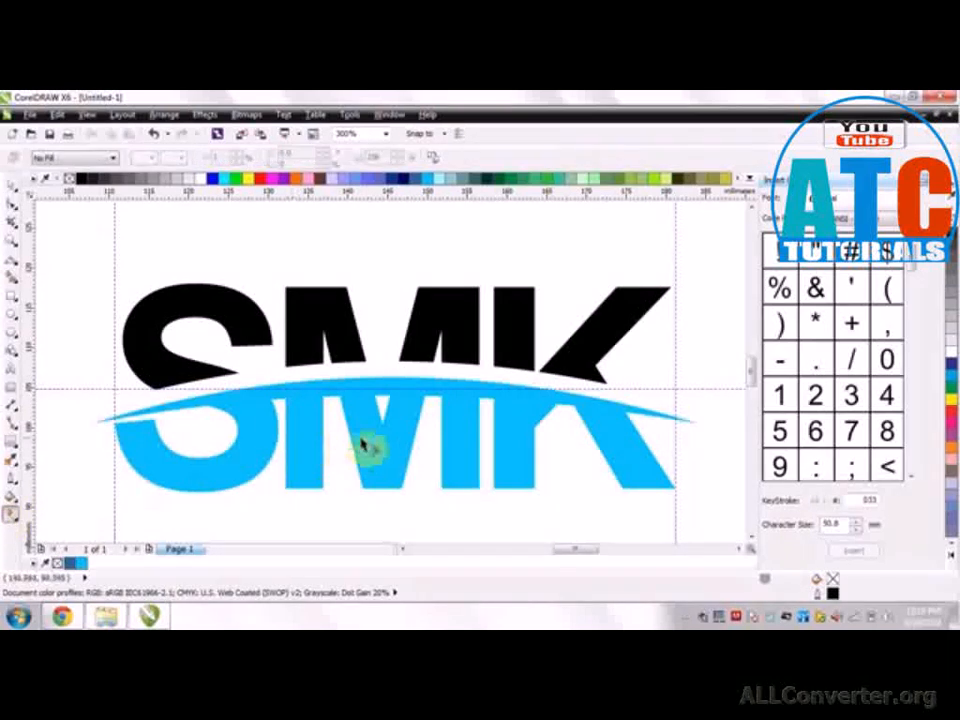
pyautogui.click(383, 474)
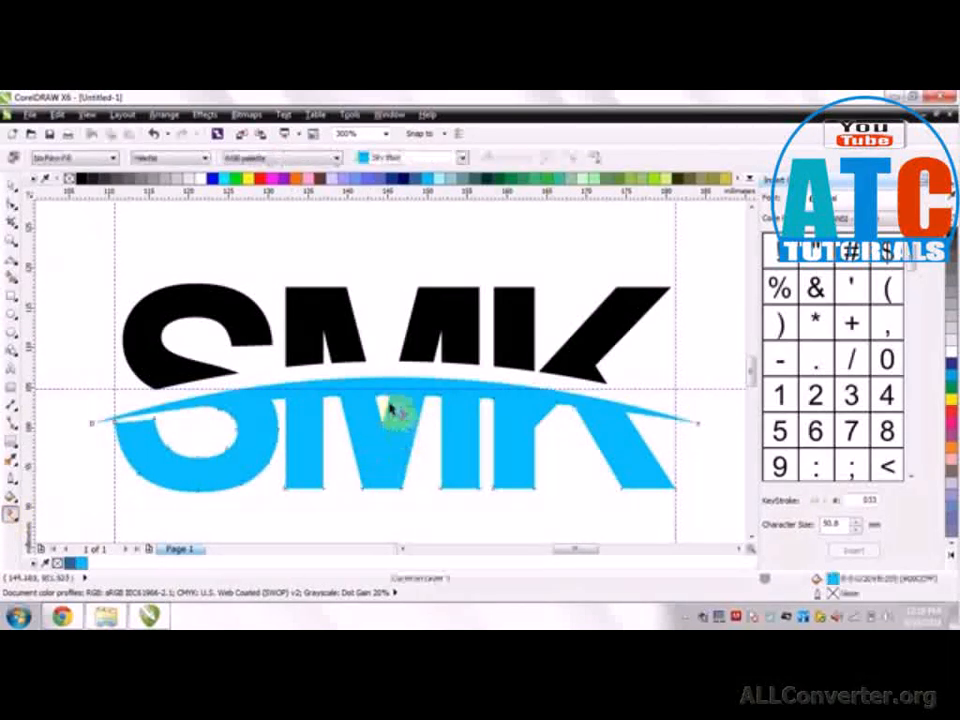
pyautogui.moveTo(381, 507); pyautogui.dragTo(381, 356)
pyautogui.click(381, 506)
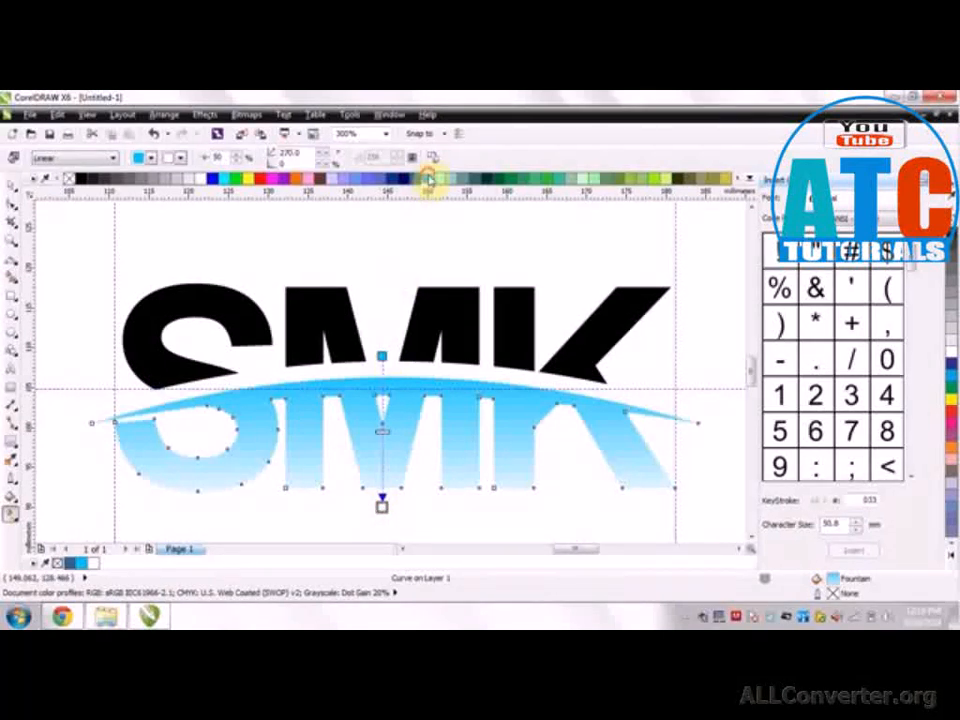
pyautogui.moveTo(428, 180); pyautogui.dragTo(506, 216)
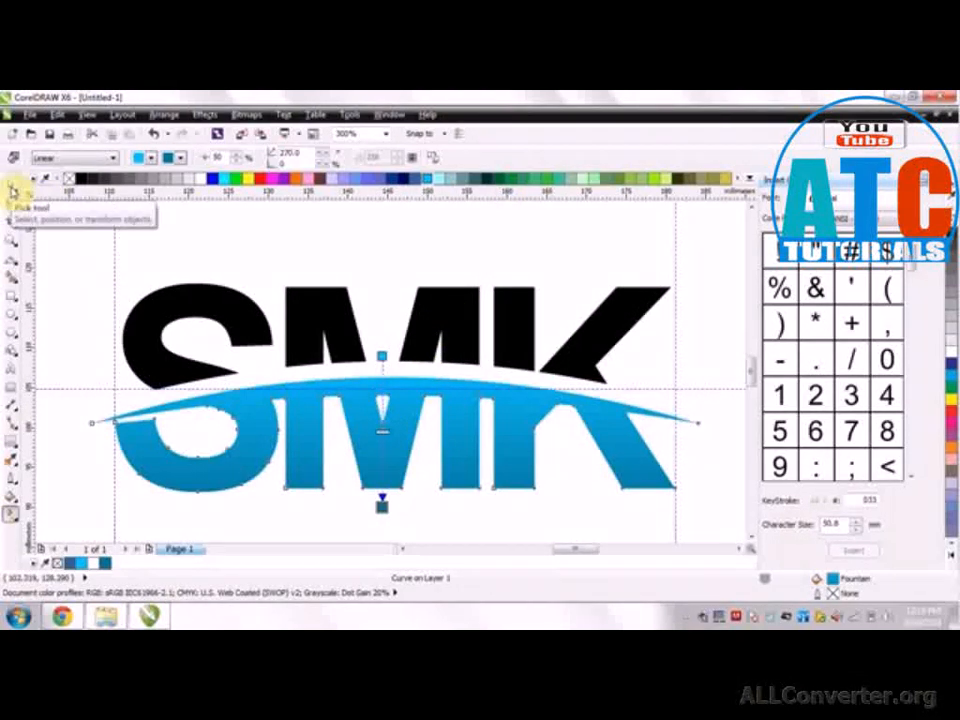
pyautogui.click(12, 189)
pyautogui.click(135, 245)
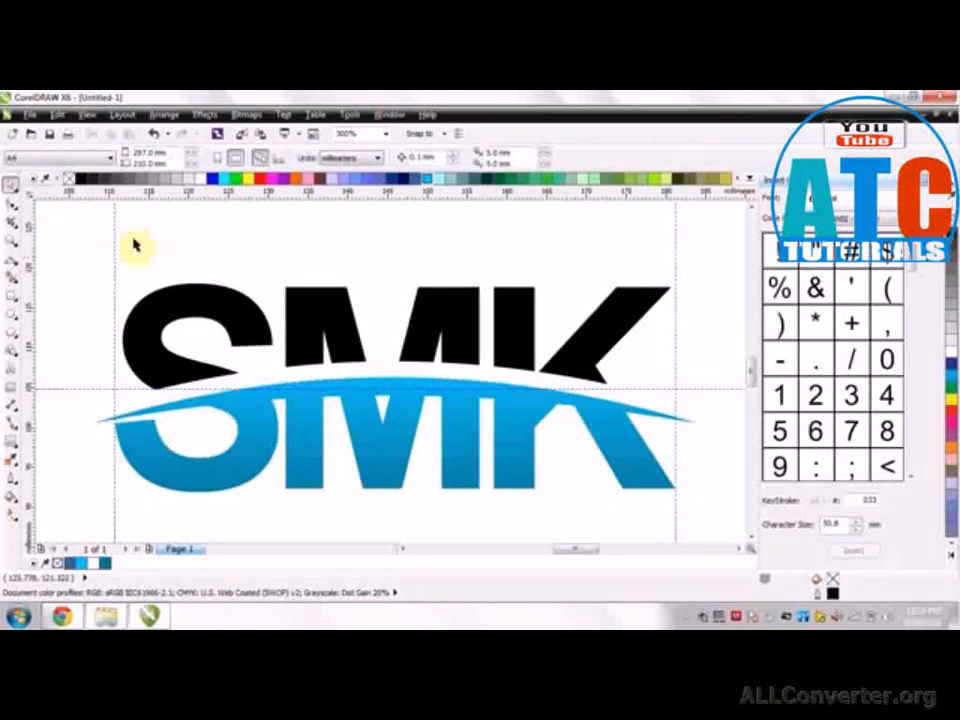
# Delete the two vertical guidelines and the horizontal guideline around the logo.
pyautogui.click(114, 230)
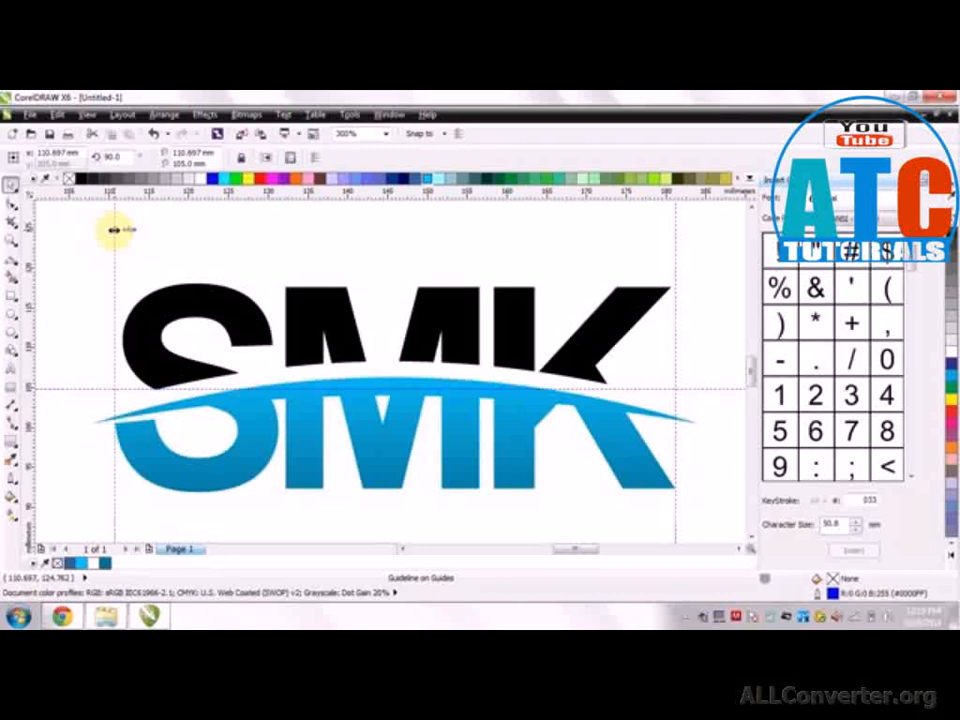
pyautogui.press('Delete')
pyautogui.click(674, 238)
pyautogui.press('Delete')
pyautogui.click(716, 389)
pyautogui.press('Delete')
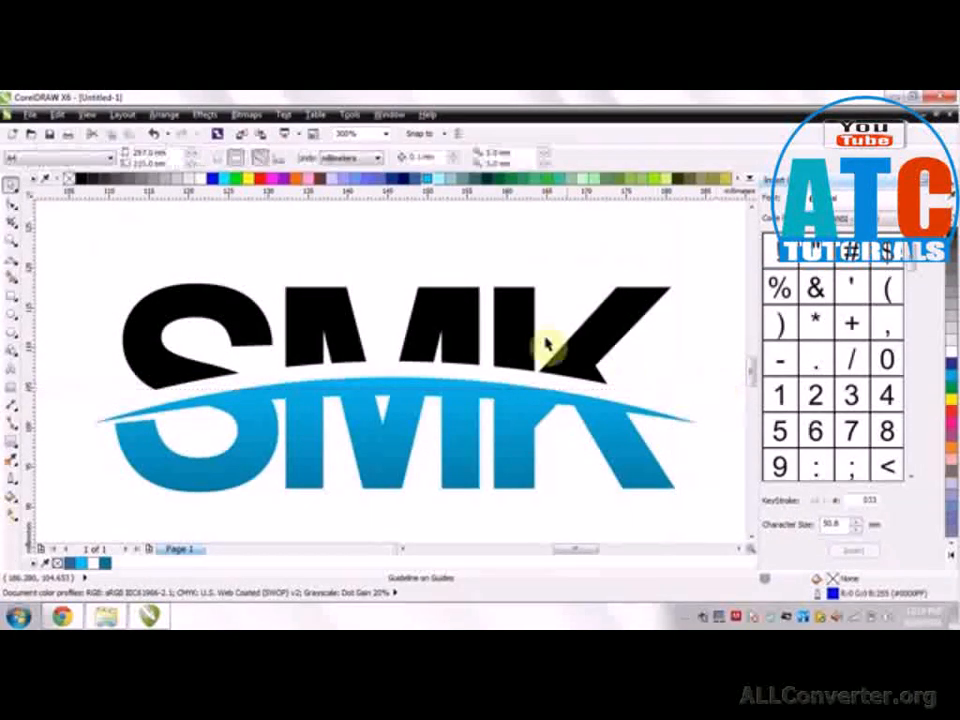
pyautogui.scroll(-5, 467, 334)
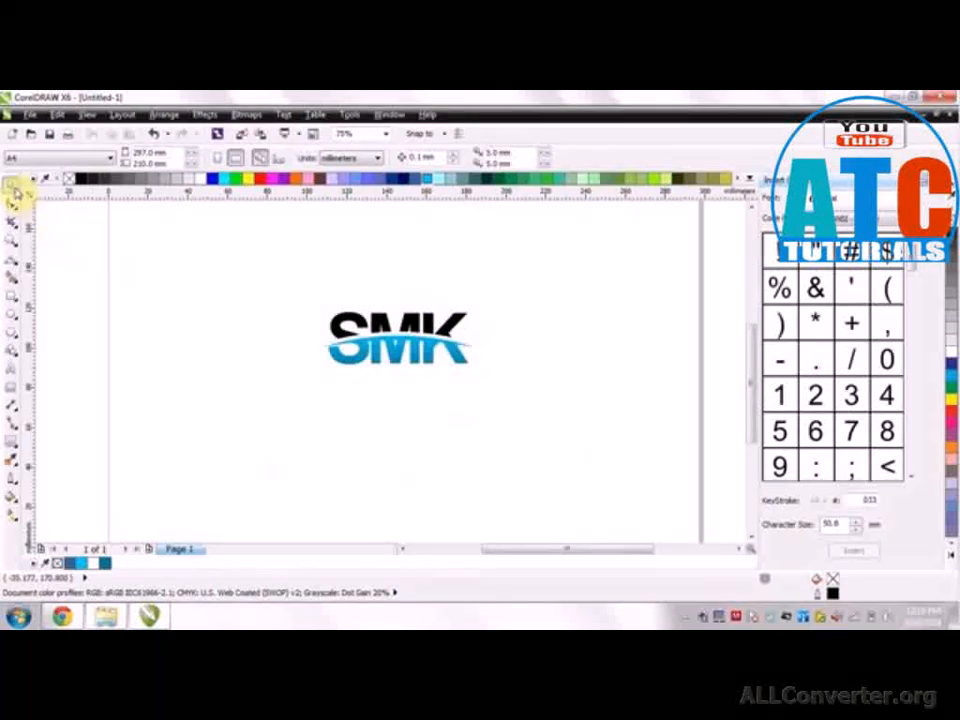
pyautogui.scroll(-2, 87, 288)
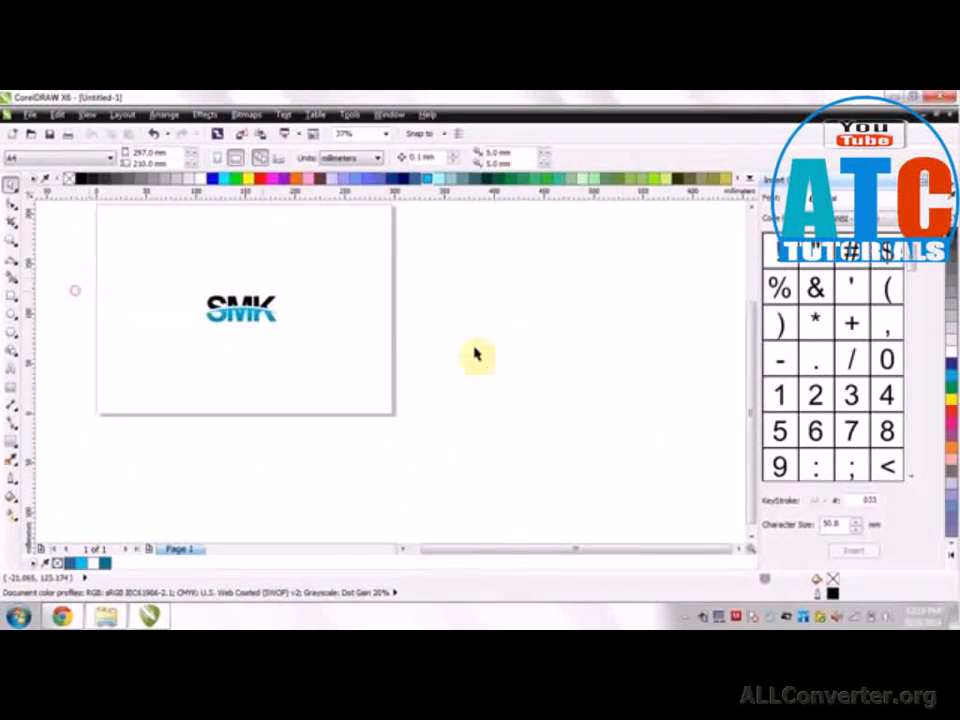
pyautogui.scroll(6, 444, 497)
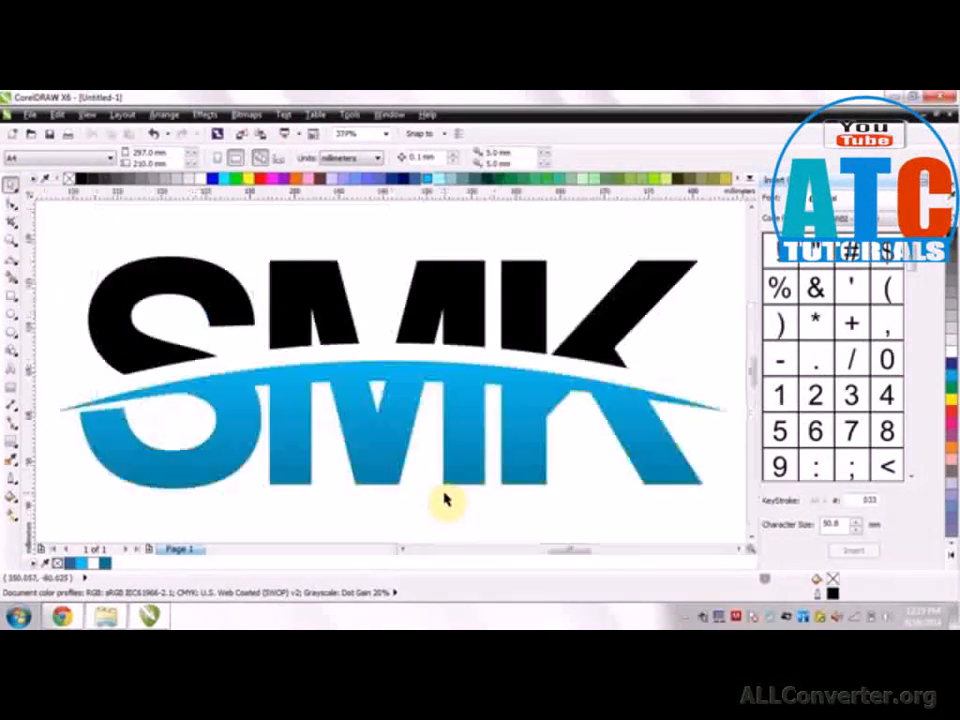
# Scale the entire SMK logo up proportionally around its center to about 207 mm wide and 71 mm high.
pyautogui.scroll(-4, 261, 439)
pyautogui.scroll(-2, 261, 439)
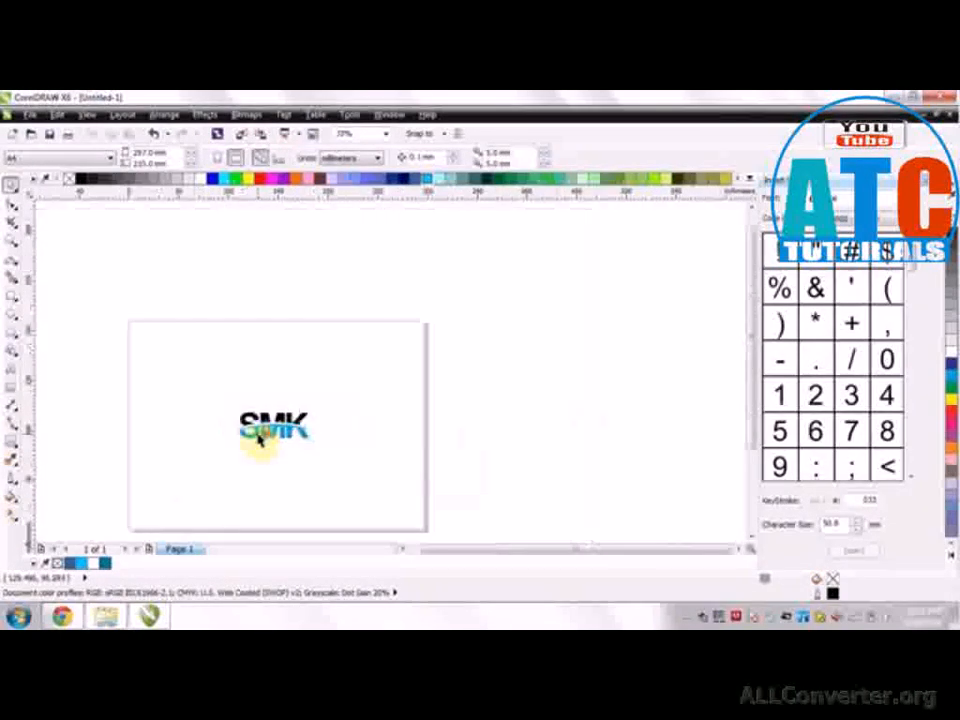
pyautogui.moveTo(99, 377); pyautogui.dragTo(379, 491)
pyautogui.moveTo(317, 404); pyautogui.dragTo(351, 388)
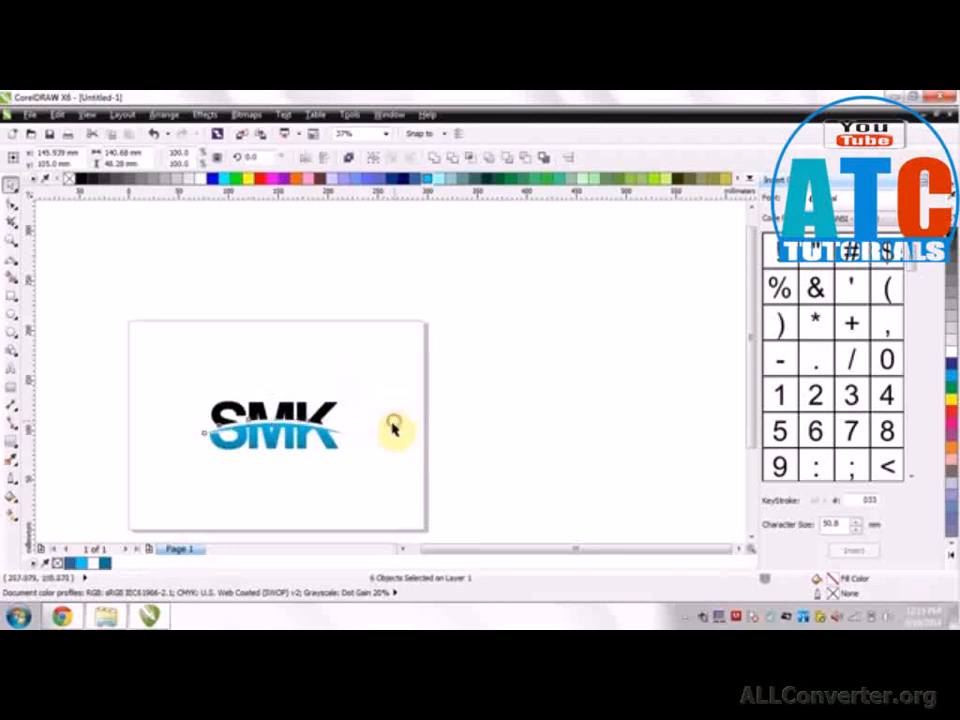
pyautogui.click(64, 377)
pyautogui.hotkey('ctrl', 'a')
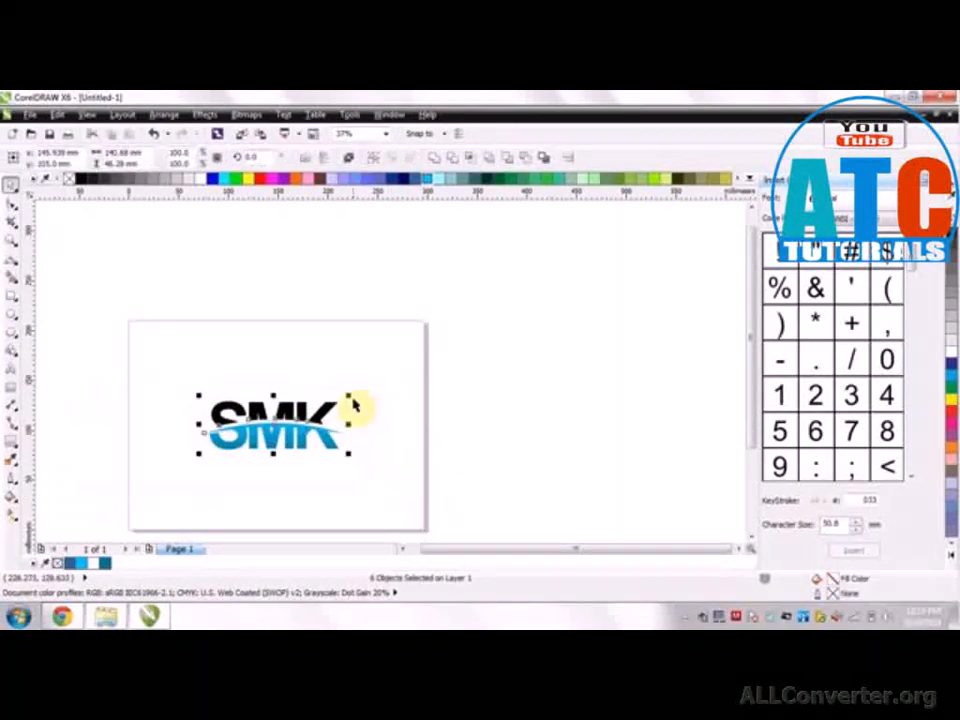
pyautogui.click(363, 390)
pyautogui.moveTo(92, 379); pyautogui.dragTo(386, 476)
pyautogui.moveTo(349, 396); pyautogui.dragTo(381, 371)
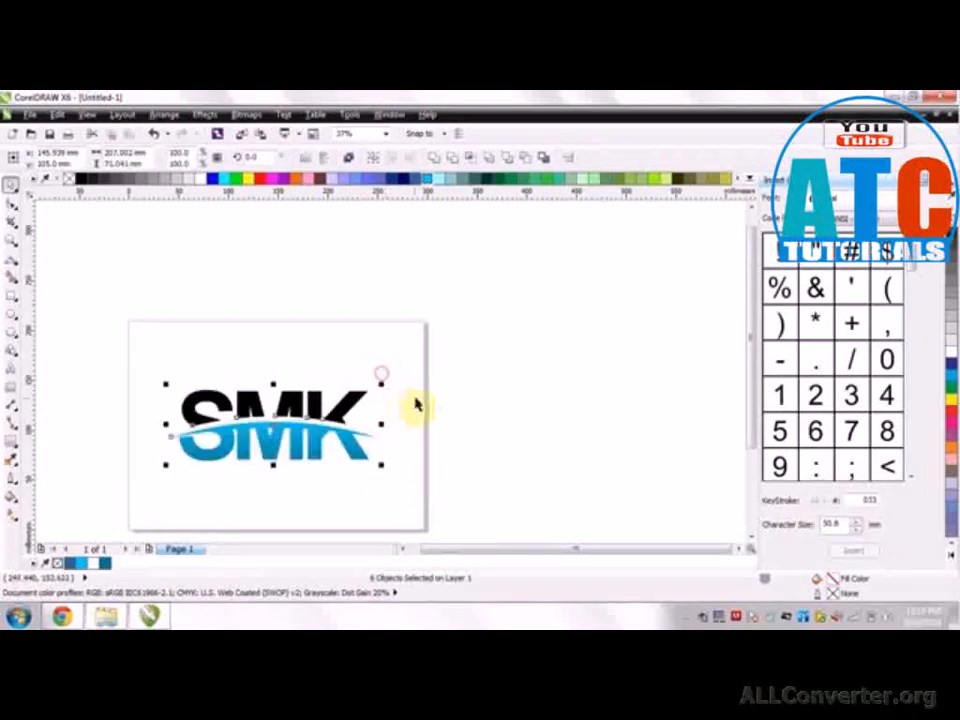
pyautogui.click(414, 396)
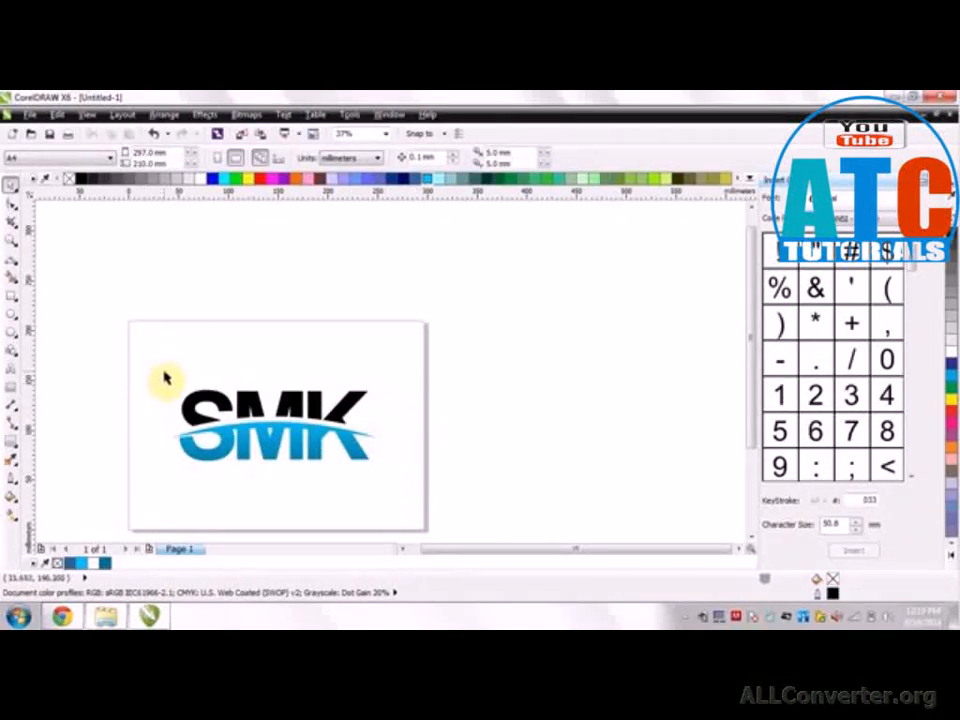
# Group all the SMK logo pieces together and center the group on the page.
pyautogui.click(197, 404)
pyautogui.moveTo(81, 364); pyautogui.dragTo(392, 499)
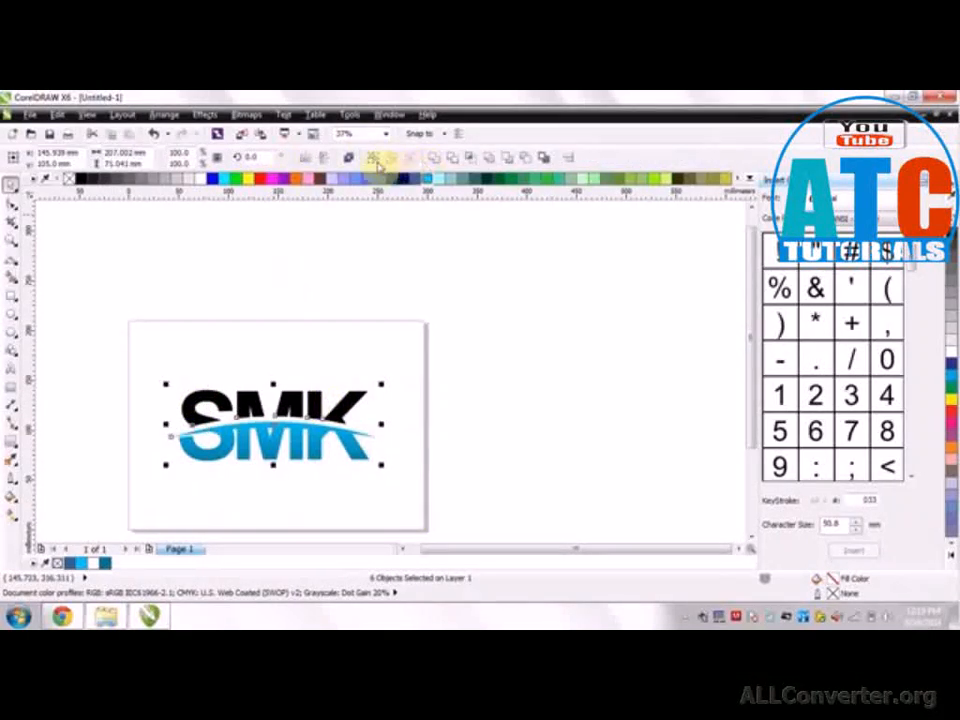
pyautogui.click(372, 160)
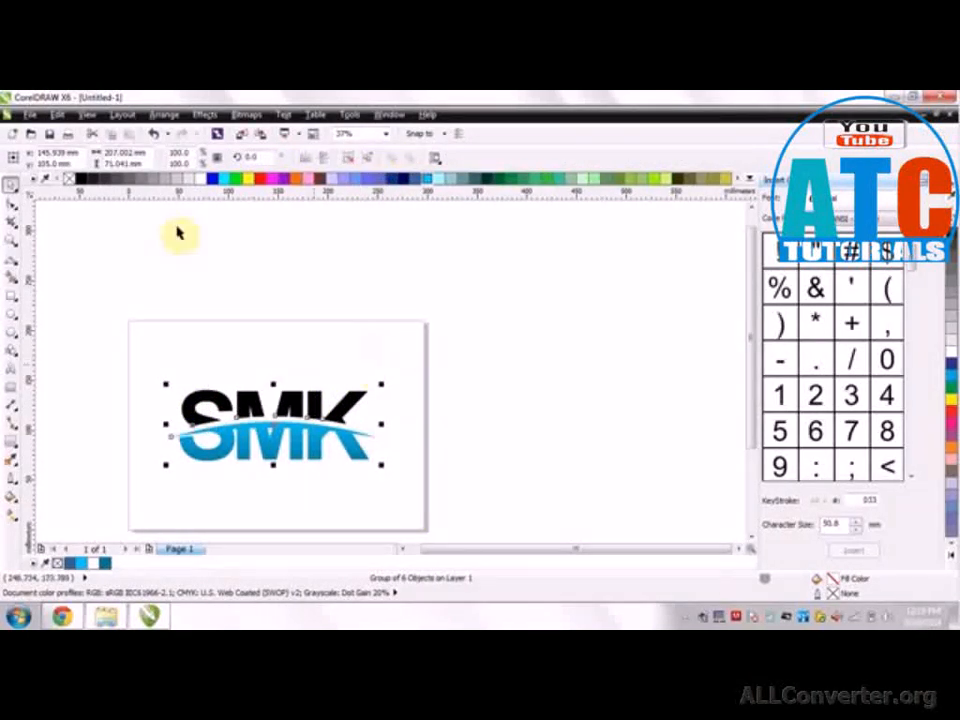
pyautogui.click(165, 114)
pyautogui.moveTo(272, 176)
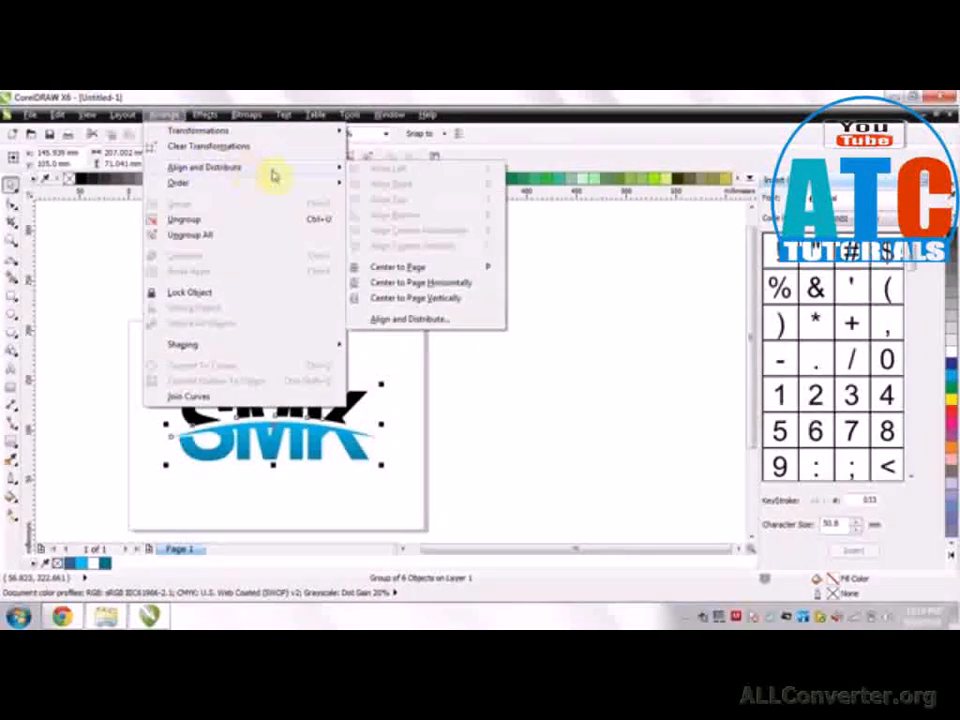
pyautogui.click(404, 266)
pyautogui.click(484, 369)
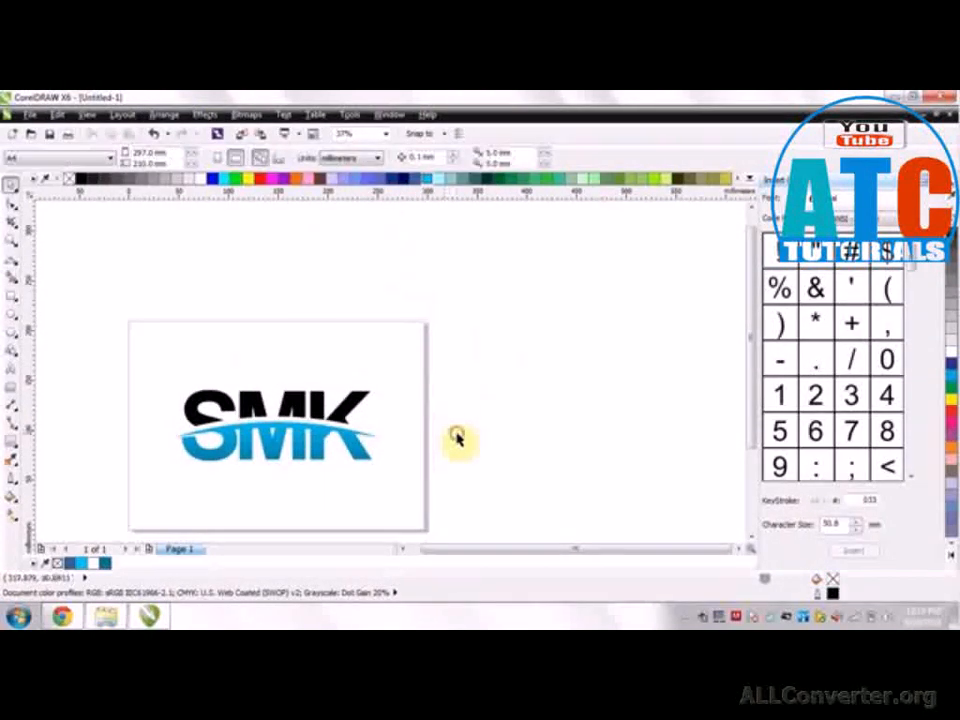
pyautogui.moveTo(454, 553); pyautogui.dragTo(446, 551)
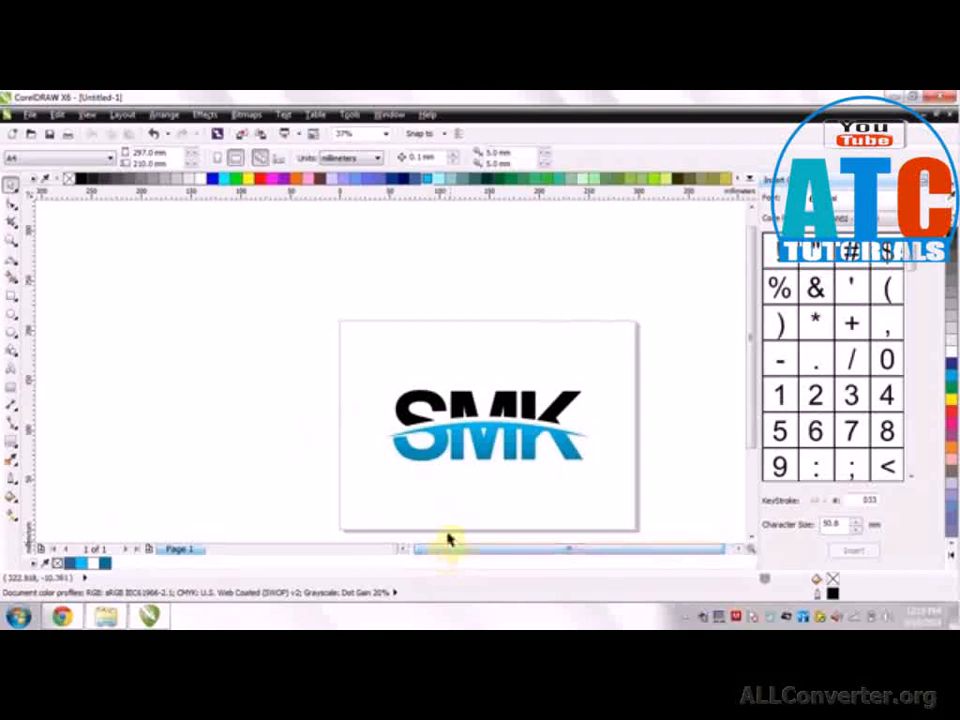
pyautogui.press('F4')
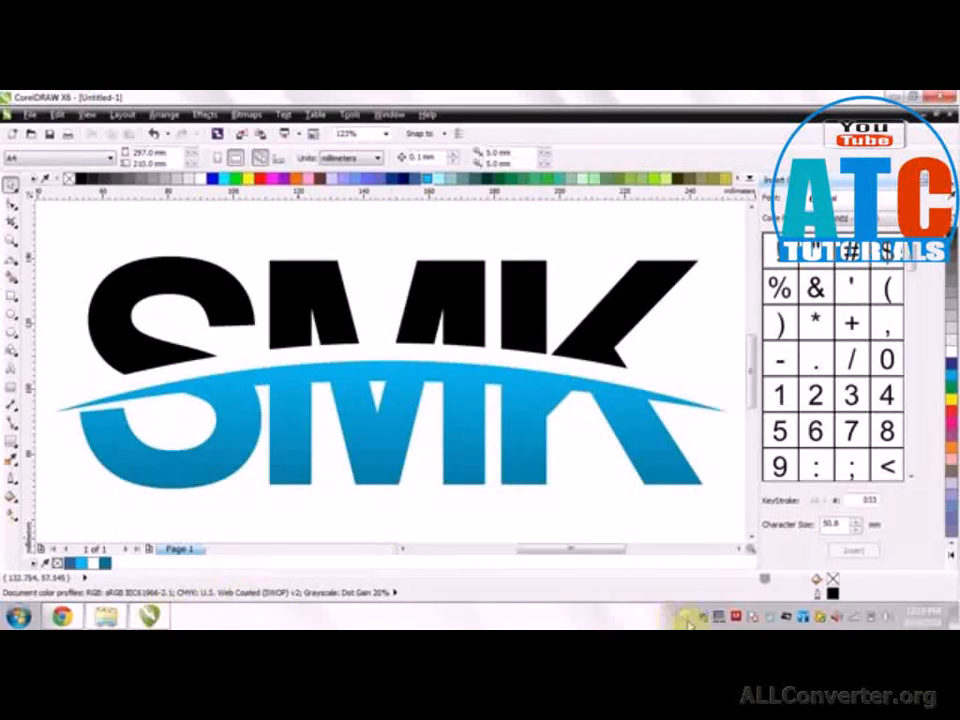
pyautogui.click(688, 621)
pyautogui.click(698, 549)
pyautogui.click(498, 288)
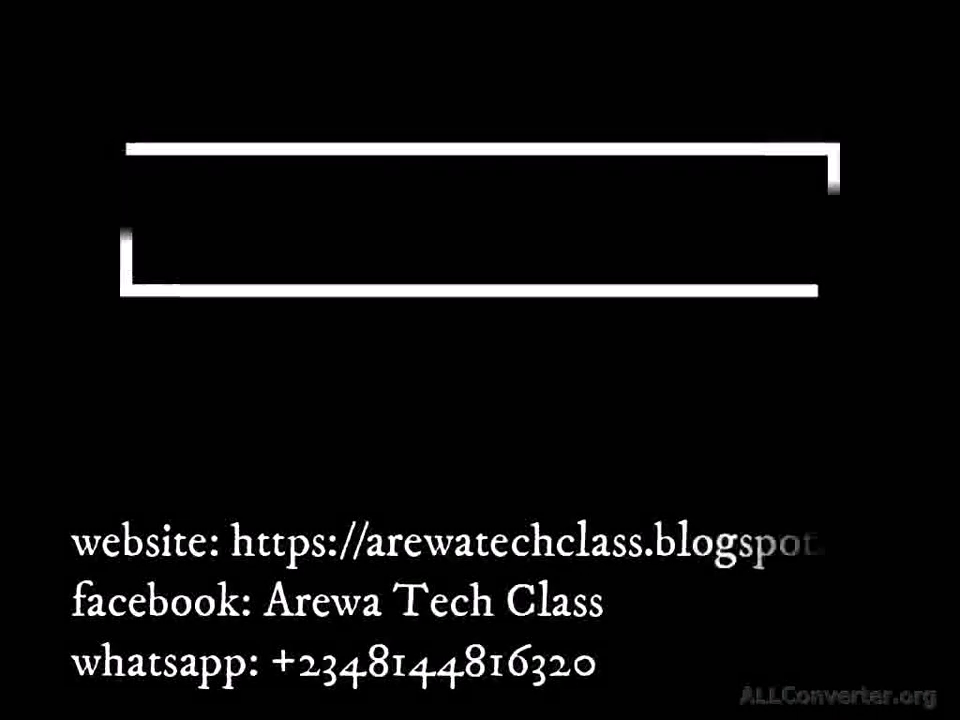